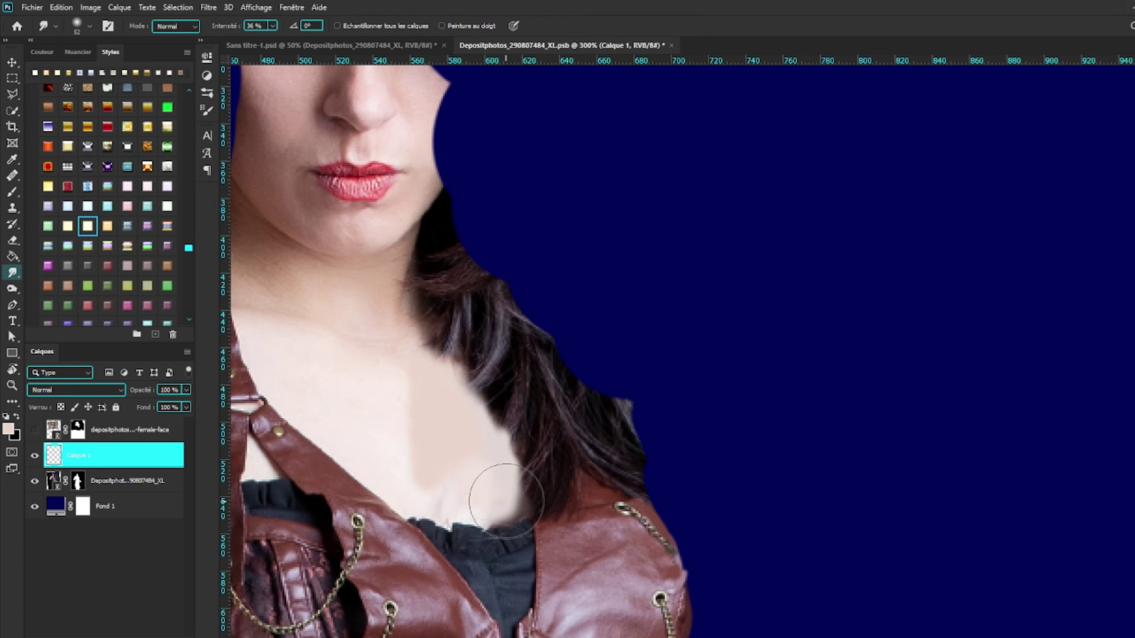
# - Erase stray smudged skin and repaint the face mask's neck edge, then select the skin retouching layer
pyautogui.press('e')
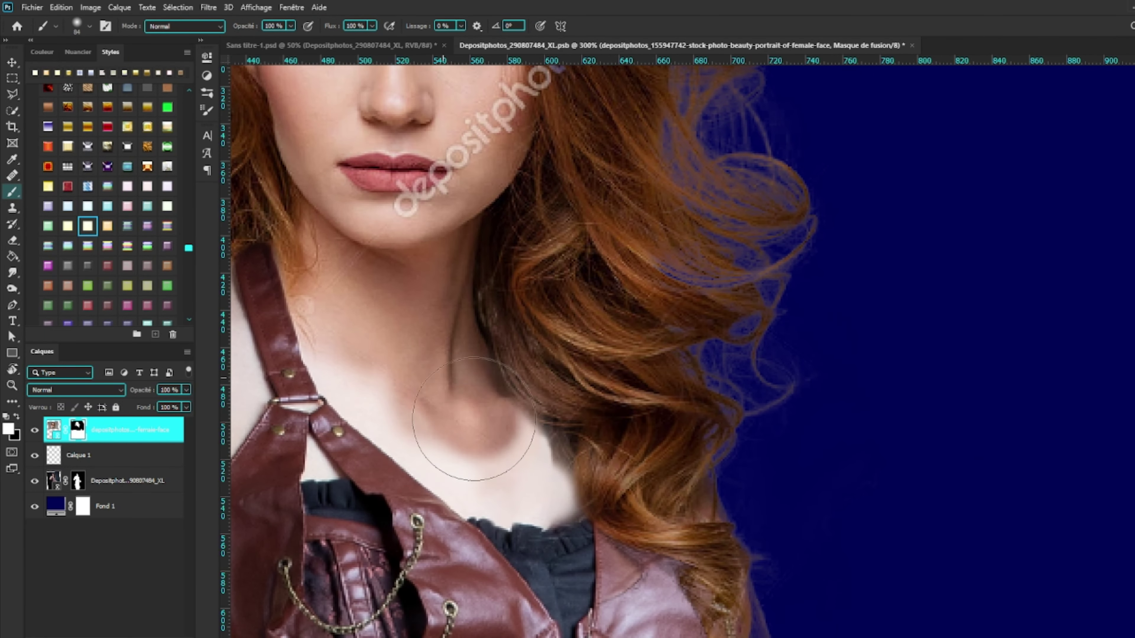
pyautogui.moveTo(474, 419); pyautogui.dragTo(387, 419)
pyautogui.press('x')
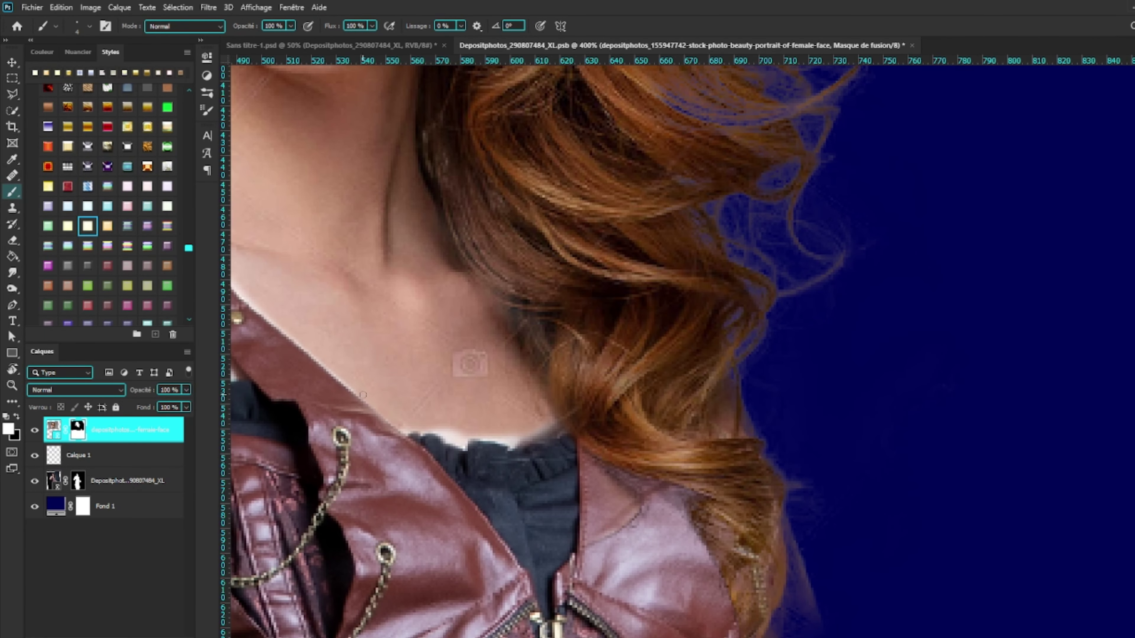
pyautogui.scroll(1, 450, 364)
pyautogui.scroll(1, 451, 364)
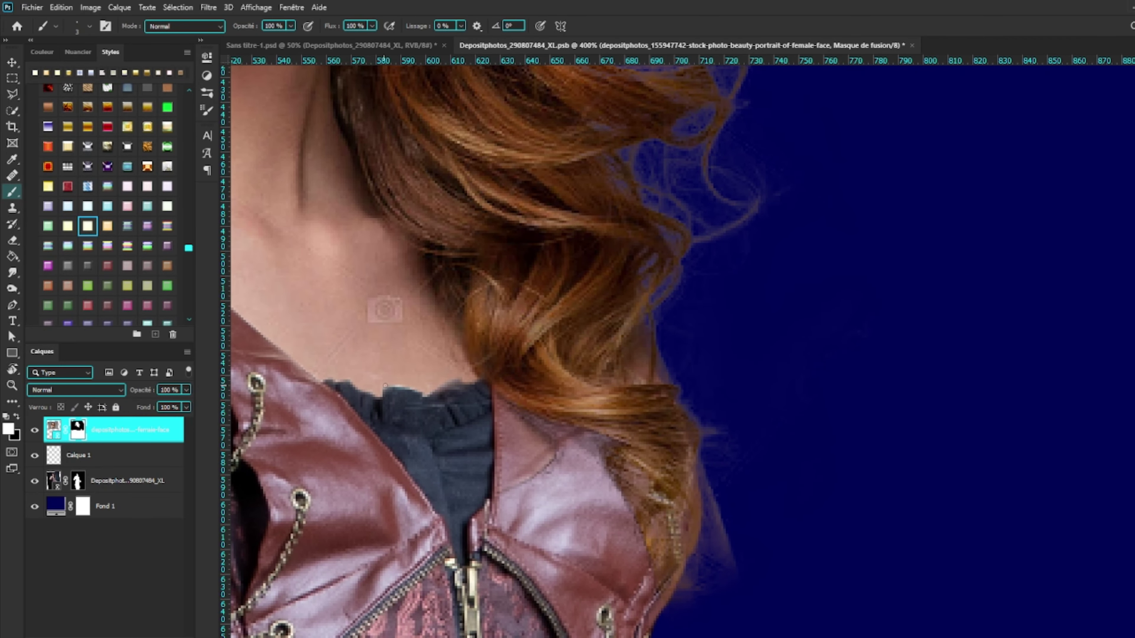
pyautogui.click(60, 461)
pyautogui.hotkey('ctrl', '1')
# - Select the face photo layer and paint its mask around the neck and hair, resizing the brush
pyautogui.press('v')
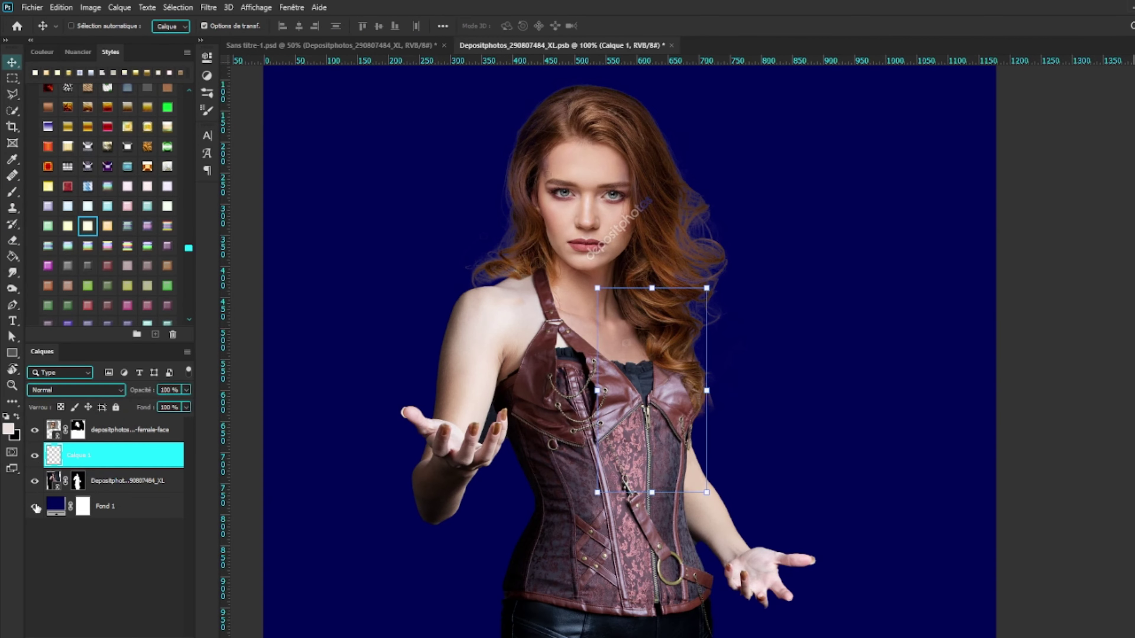
pyautogui.click(49, 431)
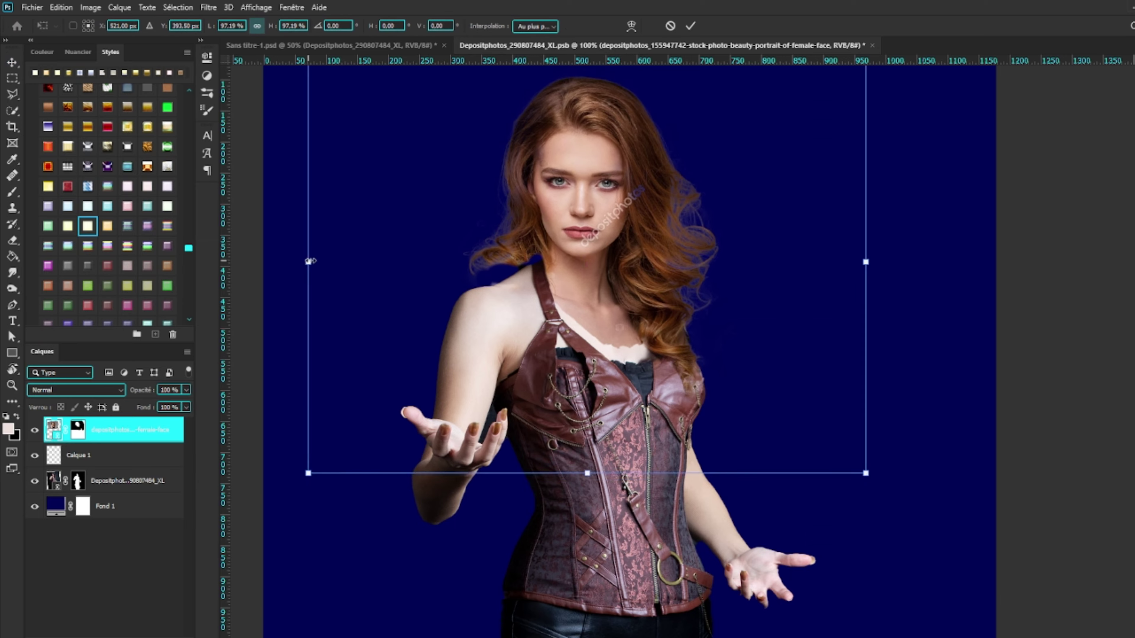
pyautogui.scroll(2, 487, 409)
pyautogui.press('b')
pyautogui.moveTo(486, 409); pyautogui.dragTo(411, 353)
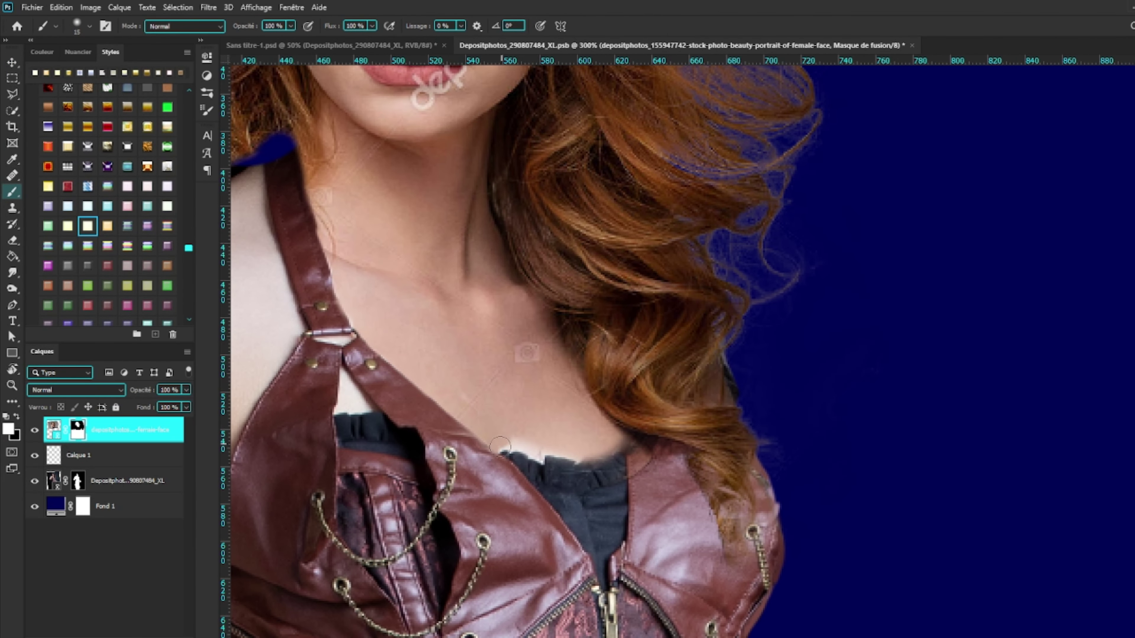
pyautogui.hotkey('alt', '[')
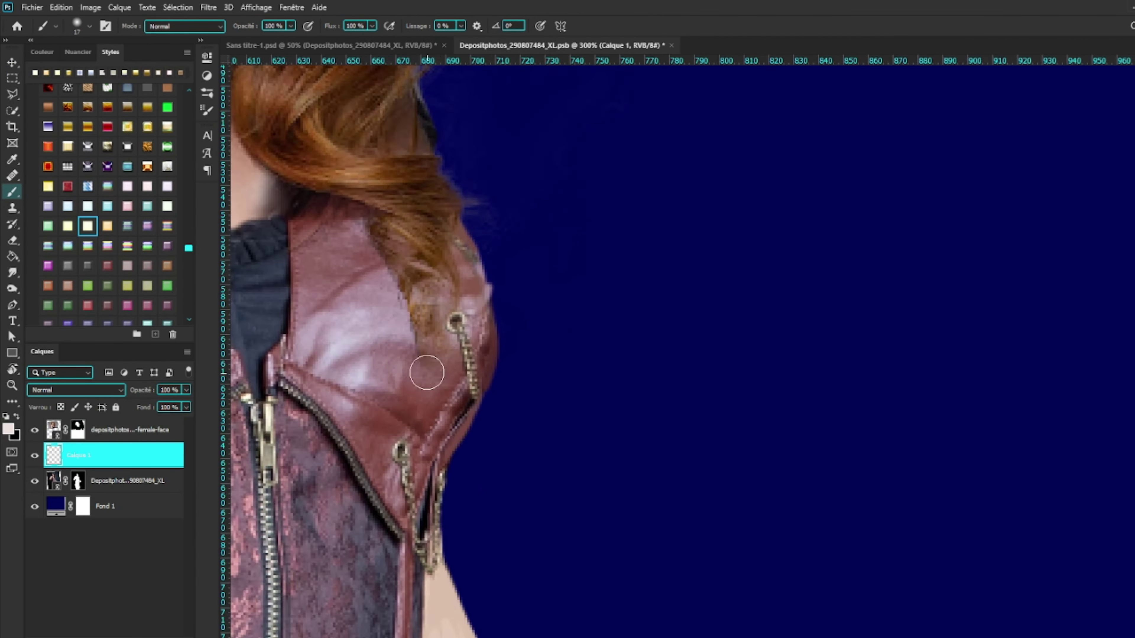
pyautogui.scroll(-5, 406, 197)
pyautogui.hotkey('alt', '[')
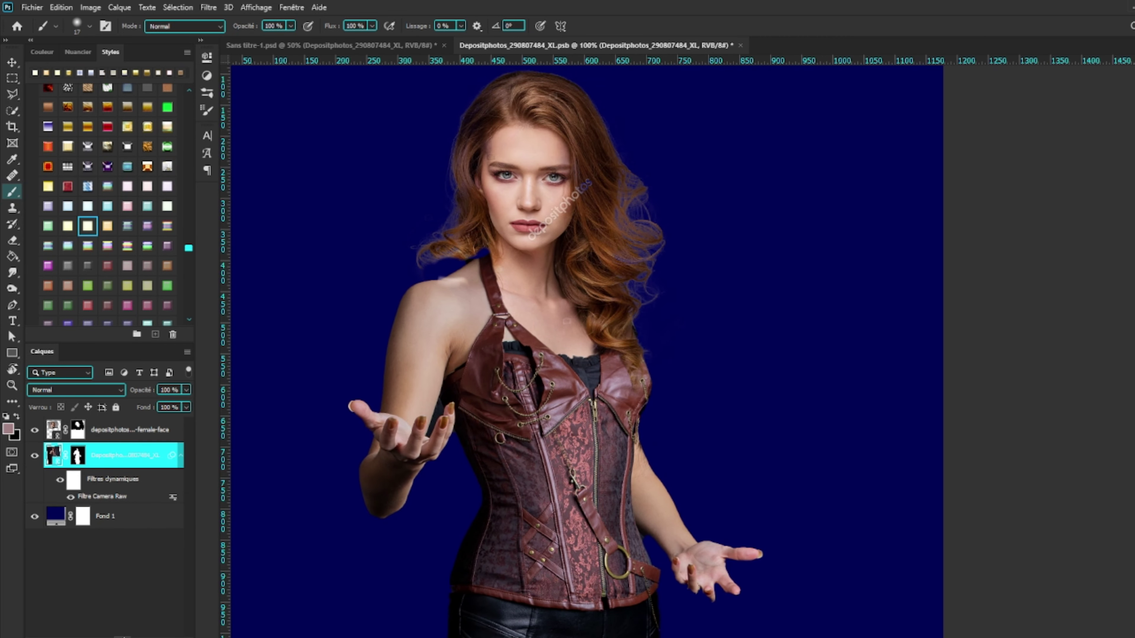
# - Zoom in on the face and shoulders and open Select and Mask for the face layer mask
pyautogui.hscroll(-2, 719, 198)
pyautogui.hscroll(-3, 536, 192)
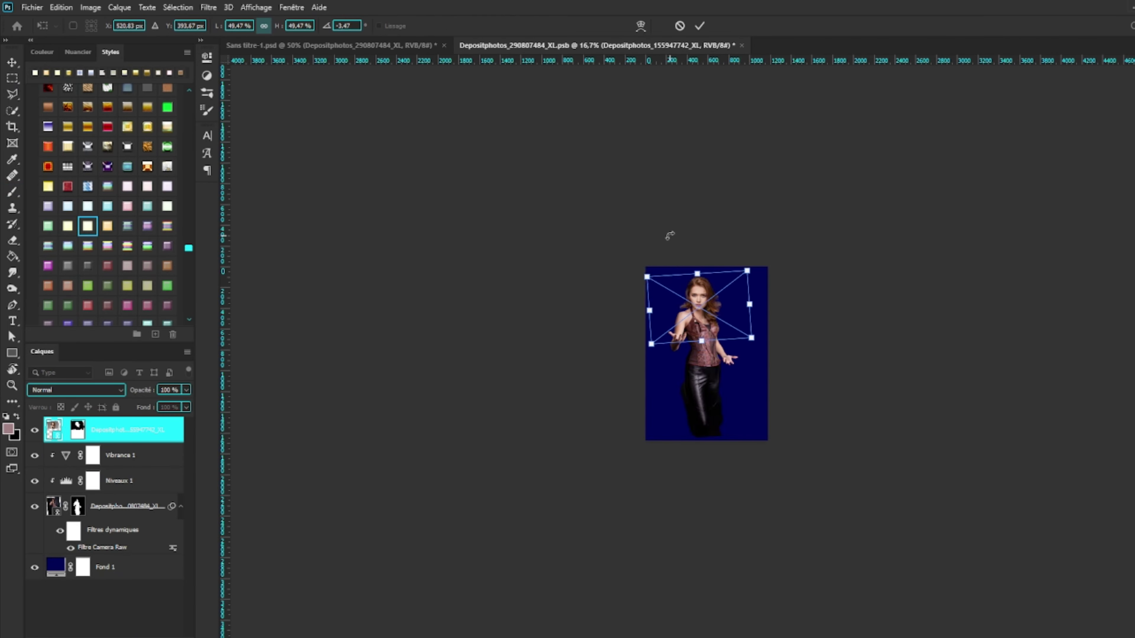
pyautogui.hotkey('ctrl', '+')
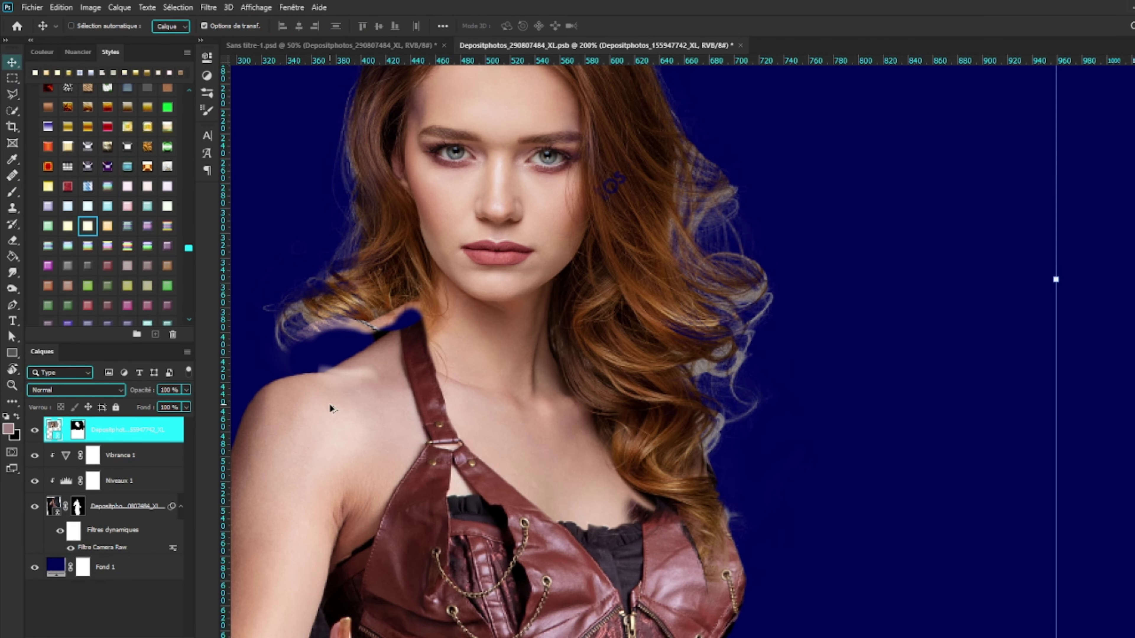
pyautogui.doubleClick(78, 430)
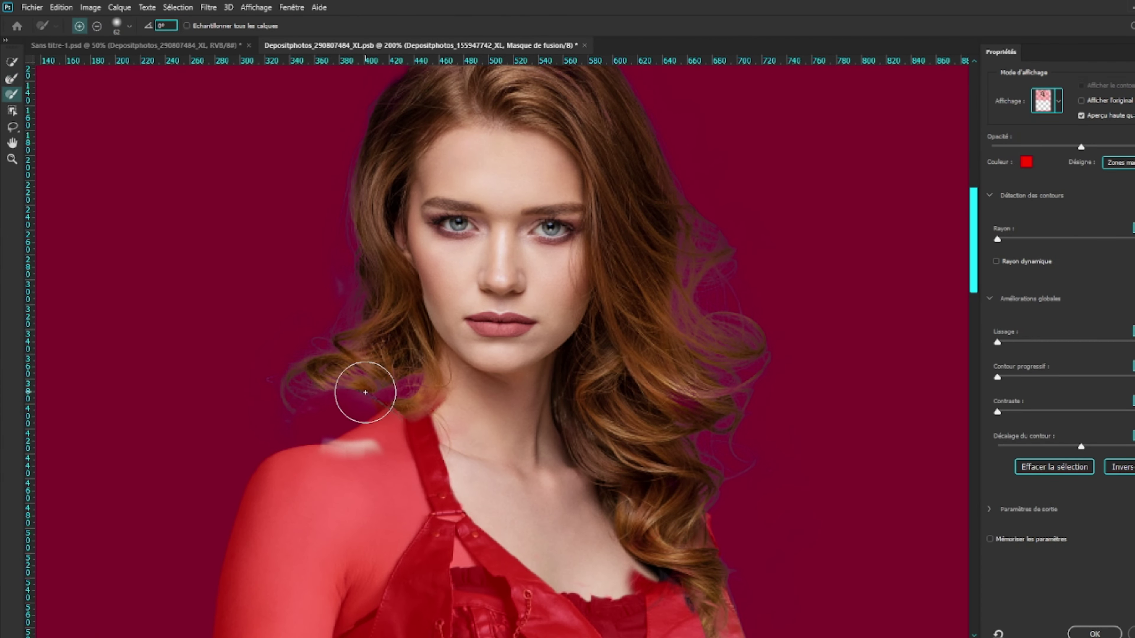
# - Add a new retouching layer and smudge the jacket edge with a smaller brush
pyautogui.hotkey('ctrl', '+')
pyautogui.press('[')
pyautogui.press('[')
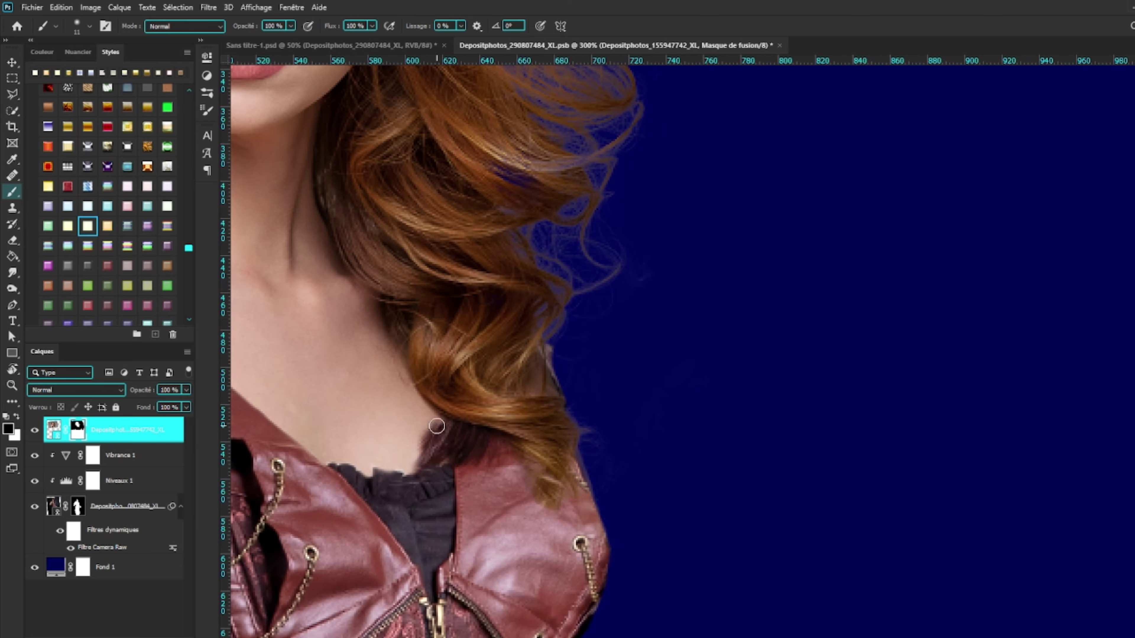
pyautogui.hotkey('ctrl', 'shift', 'alt', 'n')
pyautogui.keyDown('alt'); pyautogui.click(451, 433); pyautogui.keyUp('alt')
pyautogui.press('r')
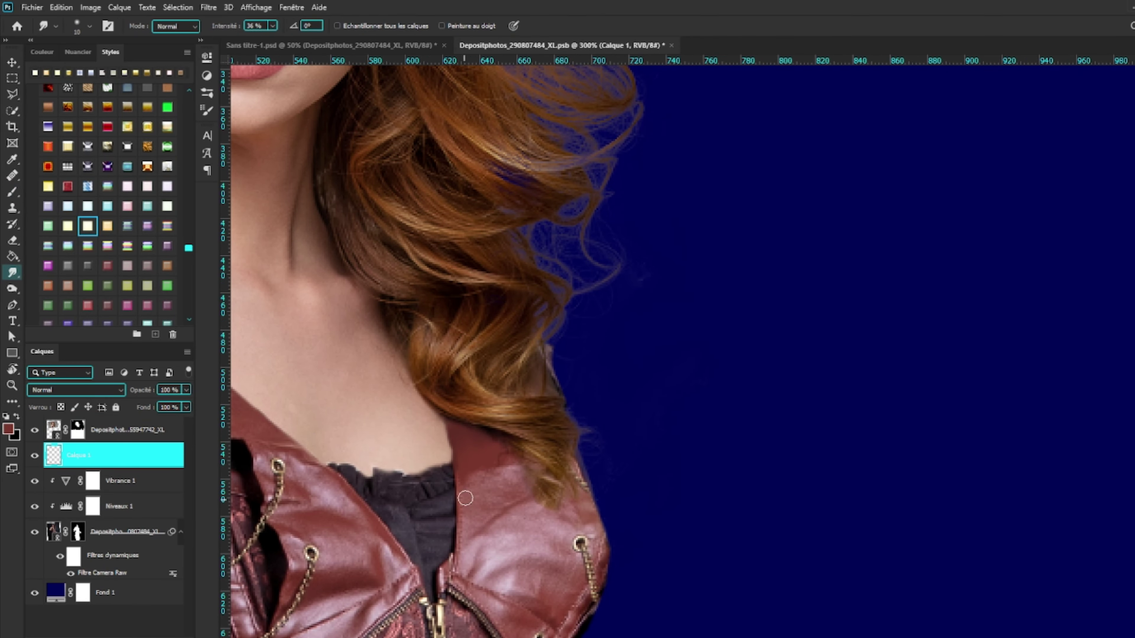
pyautogui.scroll(-5, 473, 465)
pyautogui.scroll(-2, 474, 465)
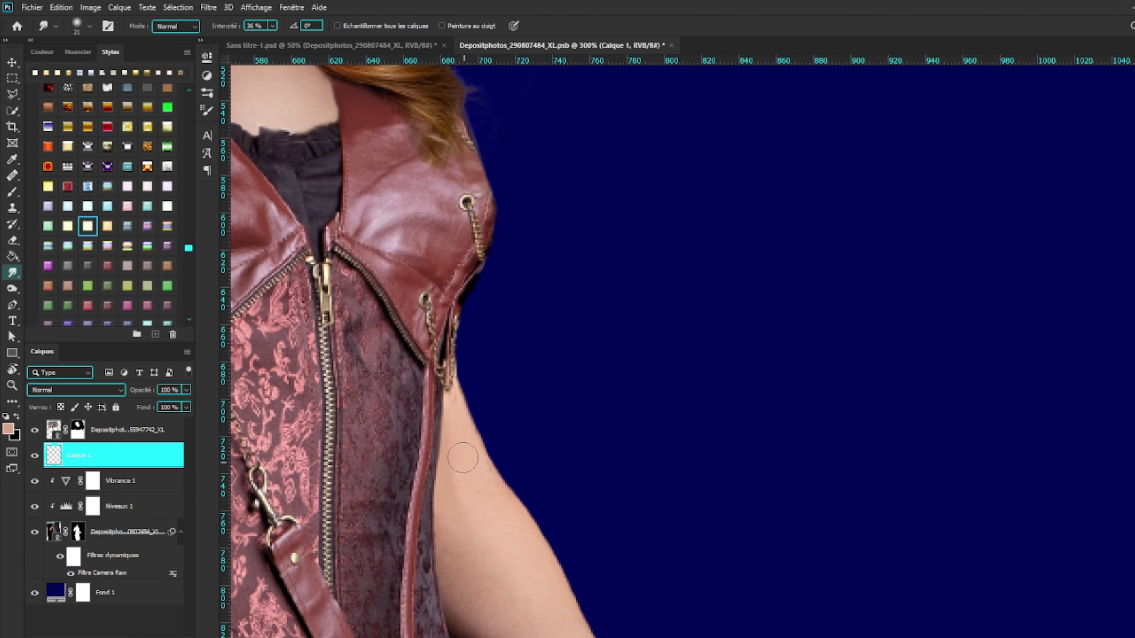
# - Paint the body mask along the corset and leather trousers with a progressively larger brush
pyautogui.press('b')
pyautogui.scroll(3, 553, 378)
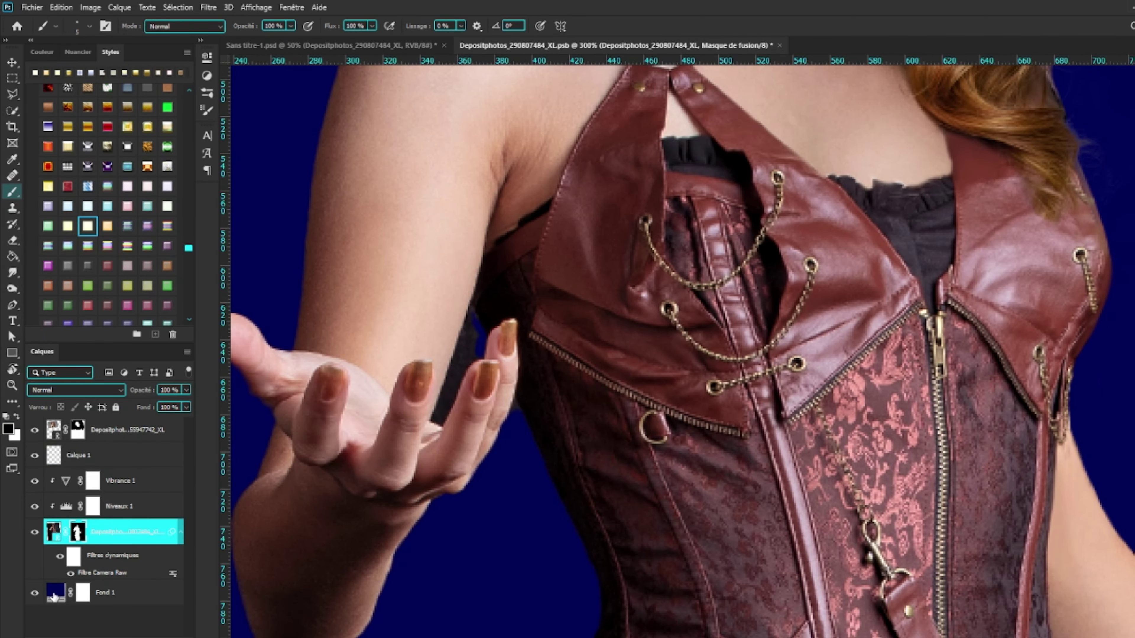
pyautogui.scroll(-10, 469, 358)
pyautogui.press(']')
pyautogui.press(']')
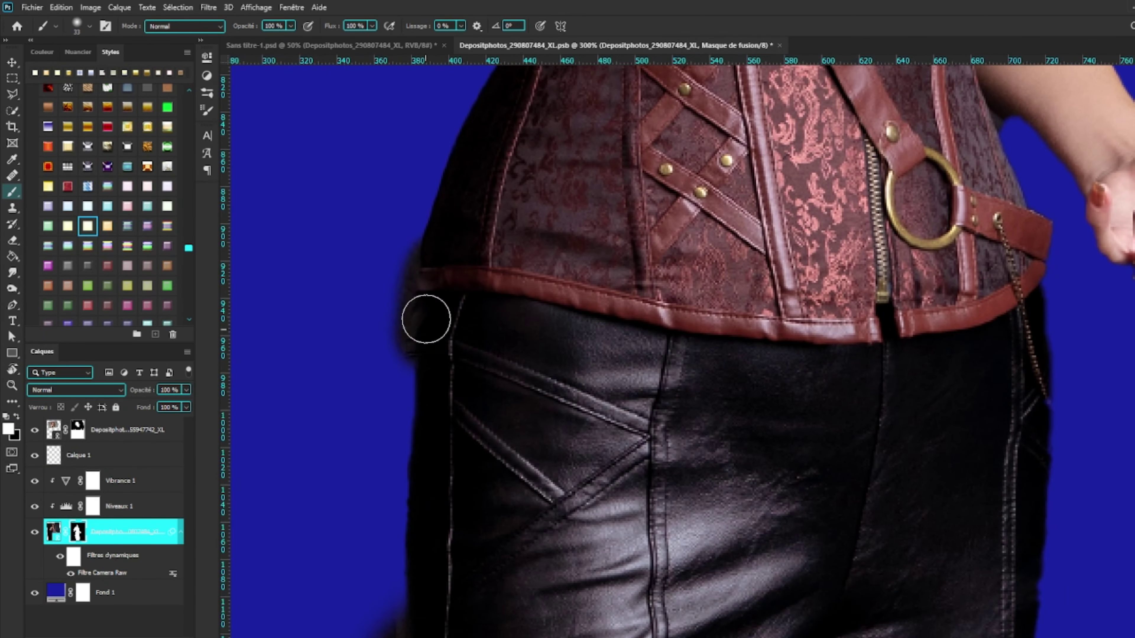
pyautogui.scroll(-1, 398, 307)
pyautogui.scroll(-1, 353, 340)
pyautogui.press(']')
pyautogui.press(']')
pyautogui.scroll(-5, 331, 358)
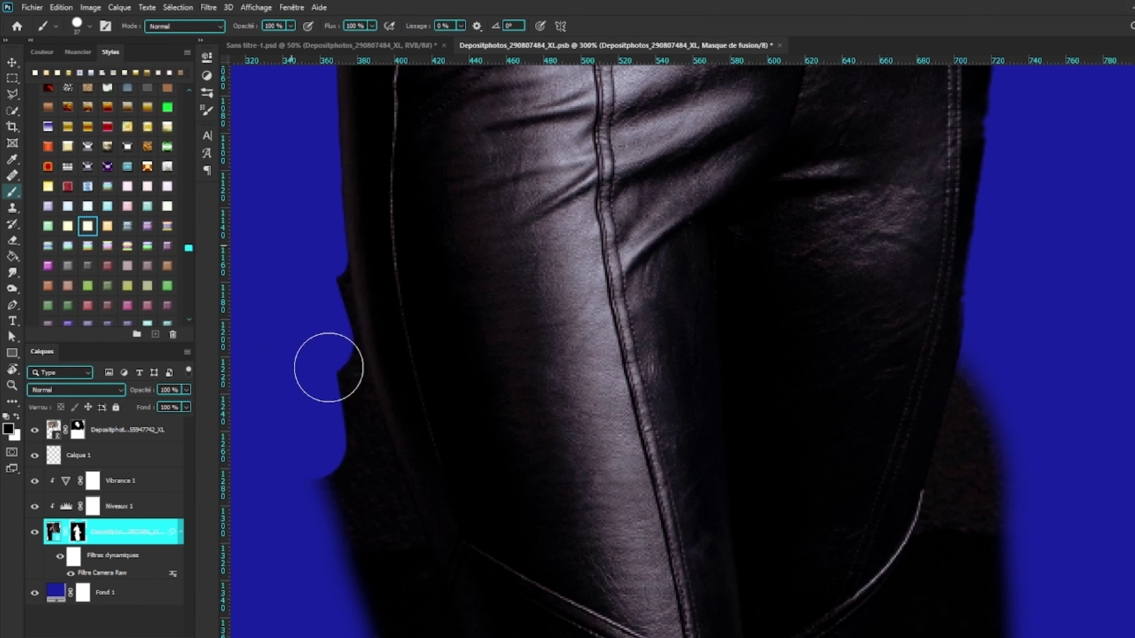
pyautogui.scroll(-5, 355, 246)
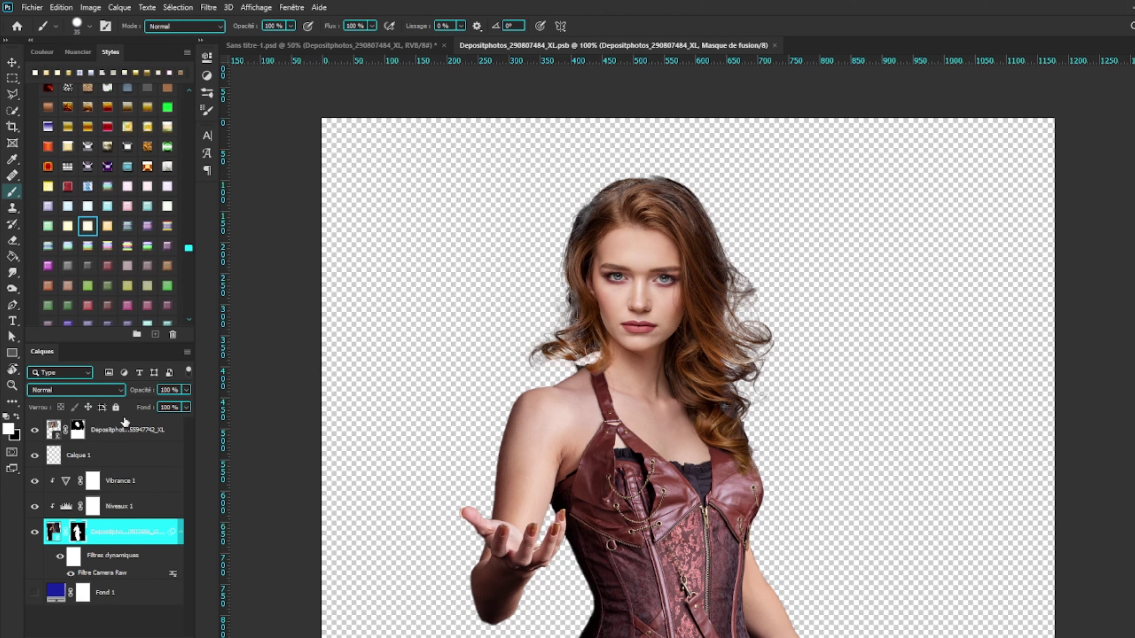
# - On the body layer mask, restore the hand area and mask away backdrop around the fingers
pyautogui.click(125, 428)
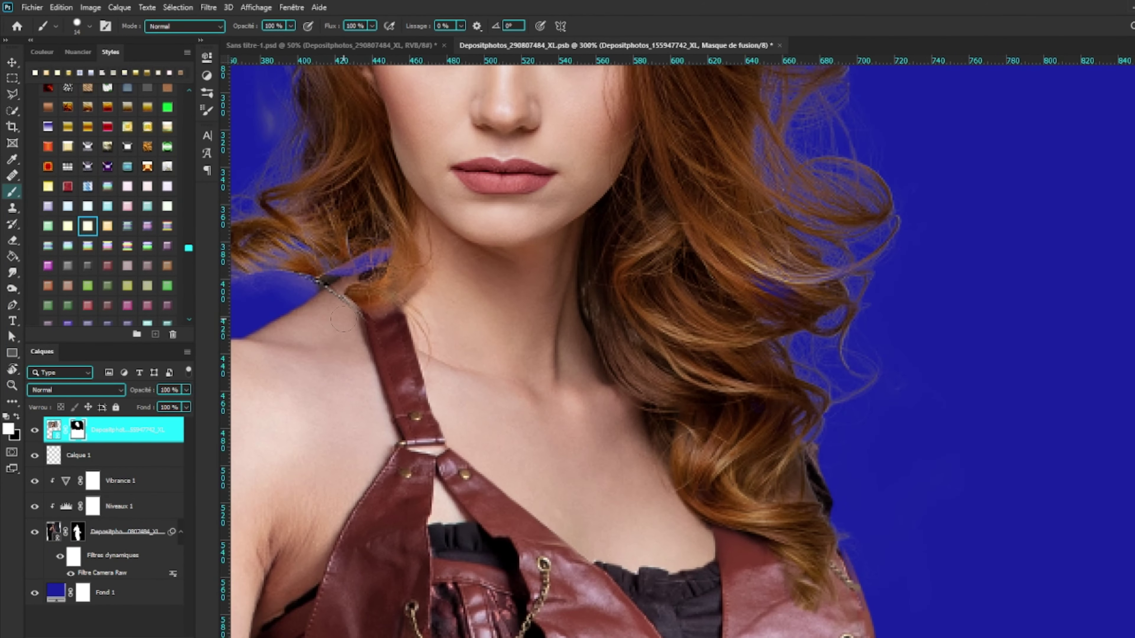
pyautogui.keyDown('alt'); pyautogui.scroll(-5, 549, 501); pyautogui.keyUp('alt')
pyautogui.keyDown('ctrl'); pyautogui.click(735, 405); pyautogui.keyUp('ctrl')
pyautogui.keyDown('alt'); pyautogui.scroll(4, 734, 406); pyautogui.keyUp('alt')
pyautogui.moveTo(595, 514); pyautogui.dragTo(416, 481)
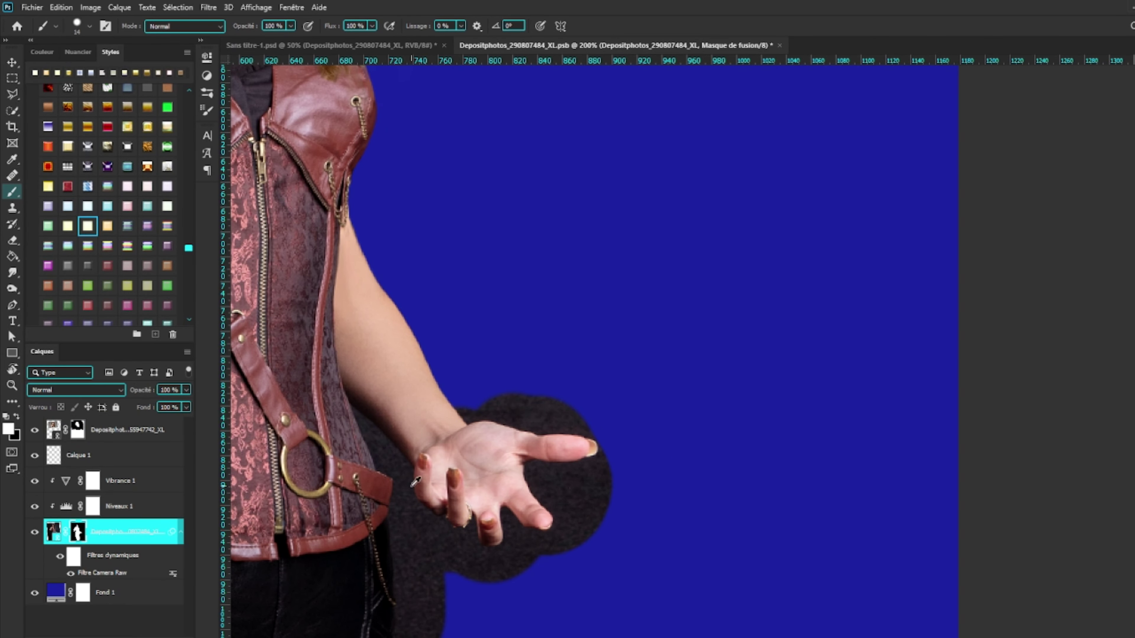
pyautogui.keyDown('alt'); pyautogui.scroll(2, 379, 456); pyautogui.keyUp('alt')
pyautogui.scroll(-1, 380, 330)
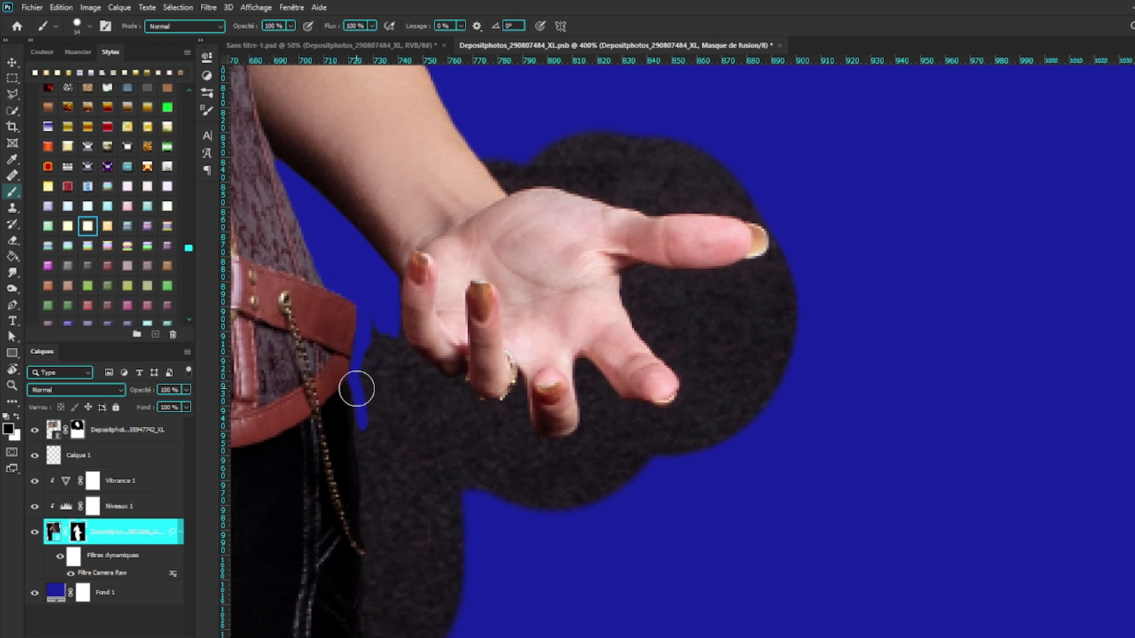
pyautogui.moveTo(357, 388)
pyautogui.mouseDown()
pyautogui.moveTo(375, 446)
pyautogui.moveTo(524, 411)
pyautogui.moveTo(466, 461)
pyautogui.mouseUp()
# - Remove the dark patch beside the thumb, save the cut-out, and return to the cover document
pyautogui.scroll(-3, 372, 481)
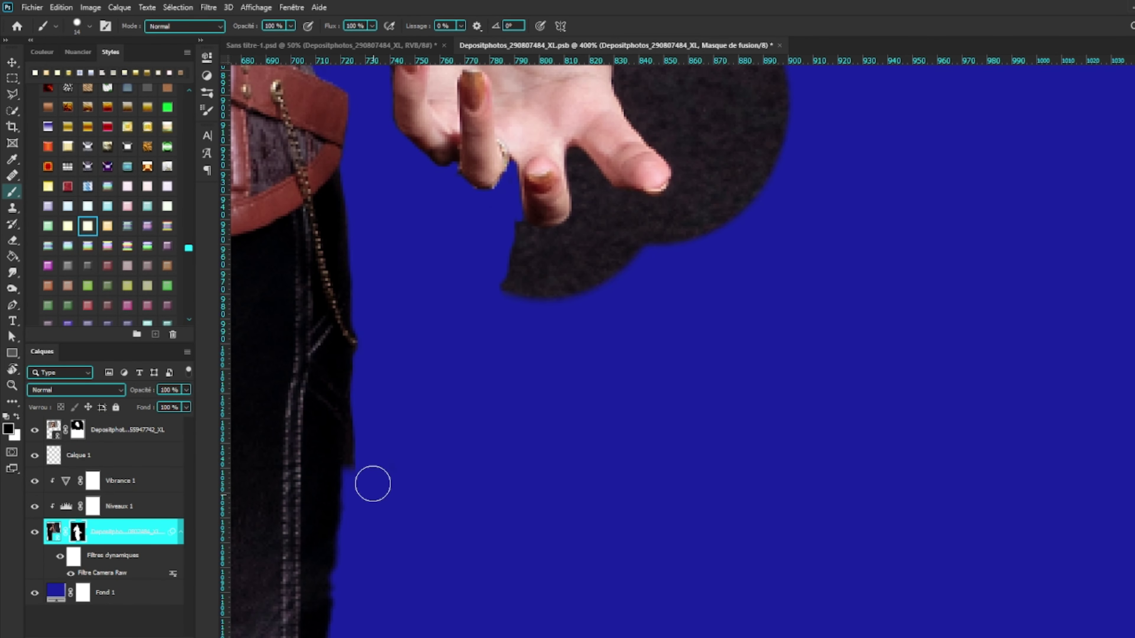
pyautogui.scroll(-3, 287, 456)
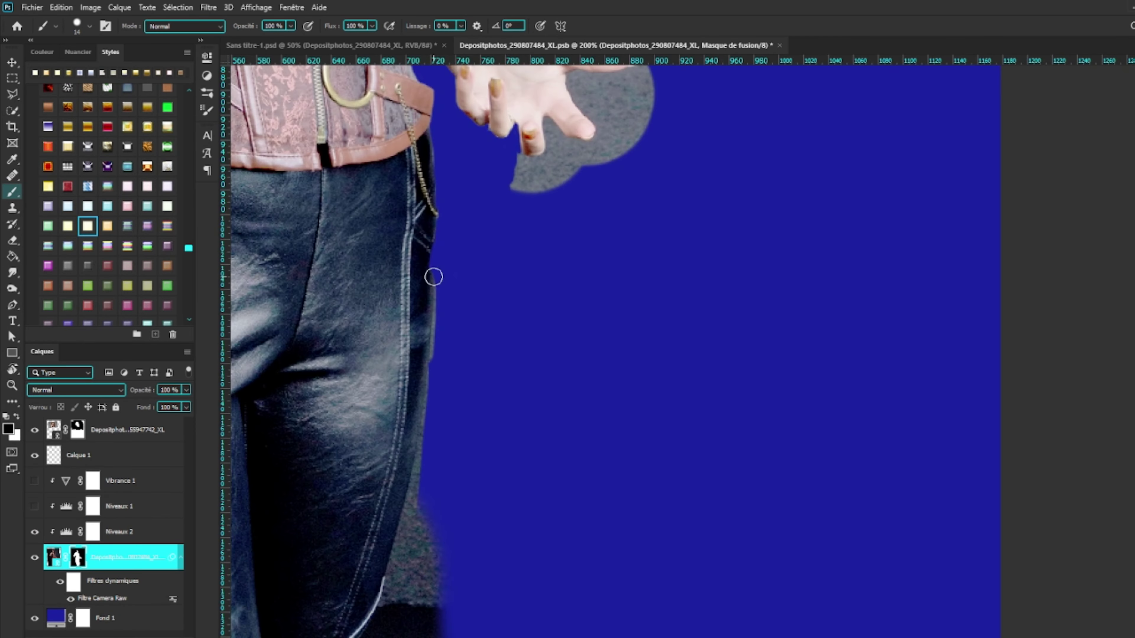
pyautogui.scroll(-3, 427, 429)
pyautogui.press(']')
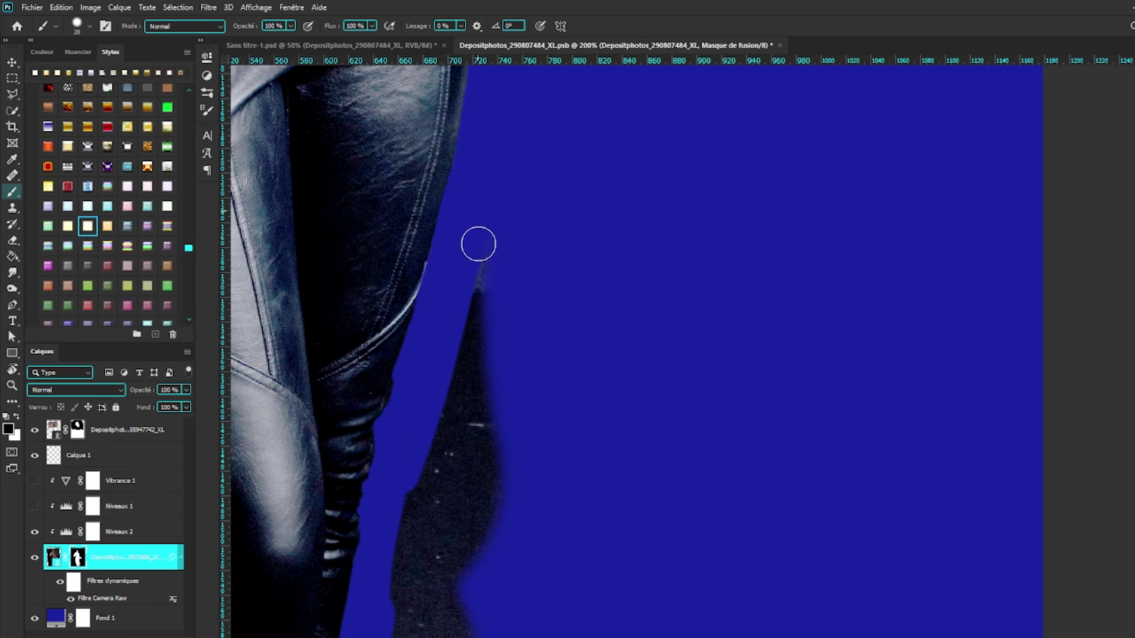
pyautogui.scroll(-5, 479, 244)
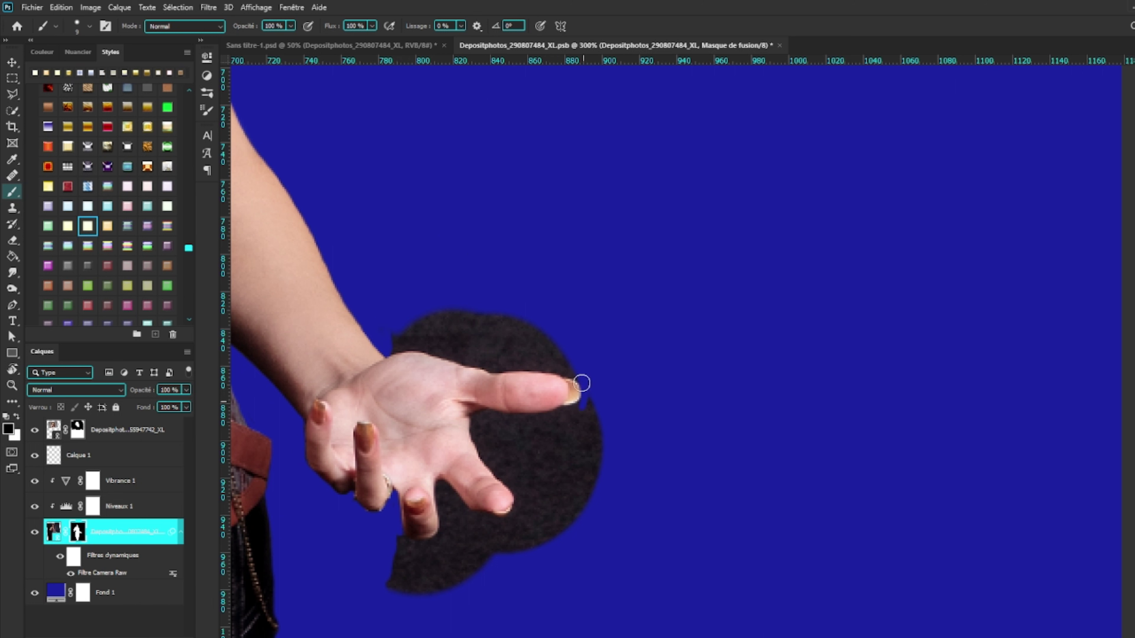
pyautogui.press(']')
pyautogui.moveTo(582, 383); pyautogui.dragTo(568, 369)
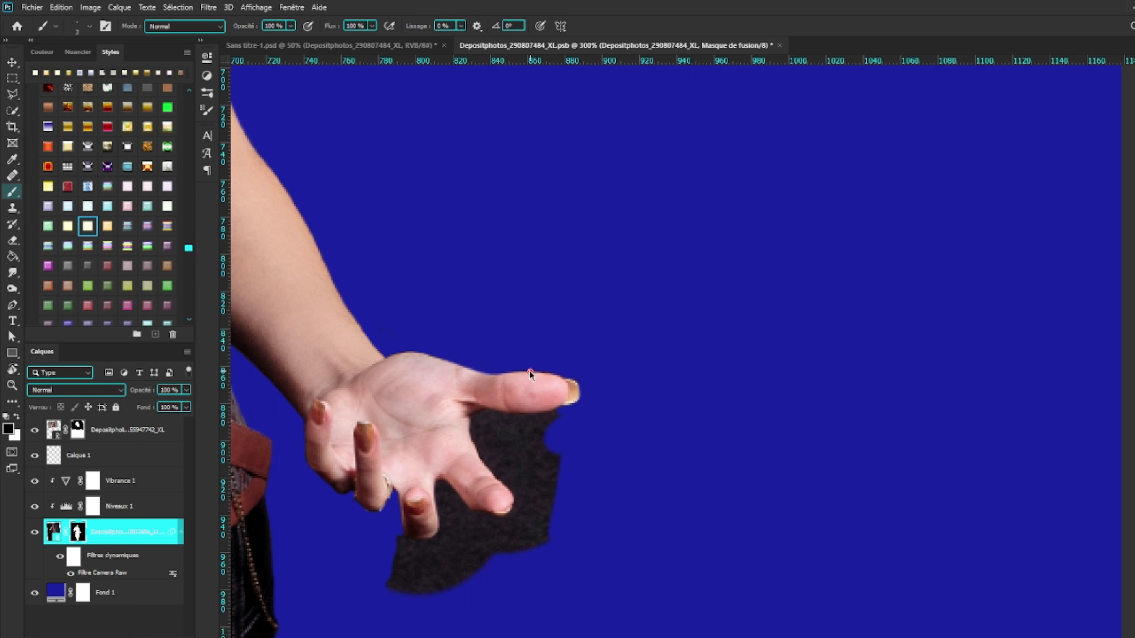
pyautogui.scroll(-3, 479, 432)
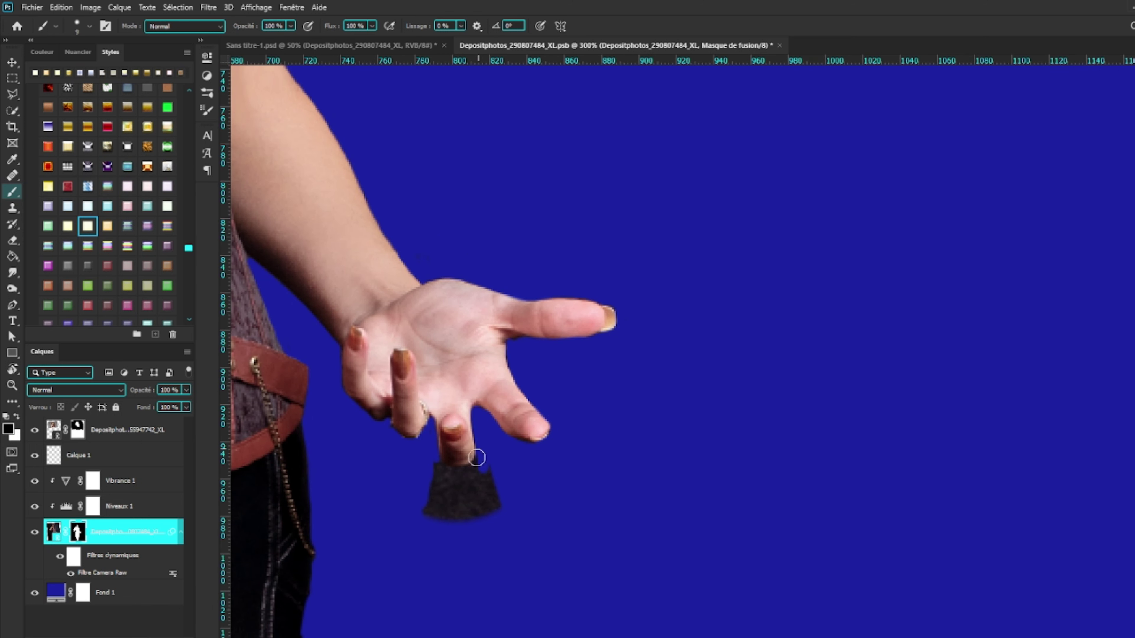
pyautogui.hotkey('ctrl', '0')
pyautogui.hotkey('ctrl', 's')
pyautogui.hotkey('ctrl', 'Tab')
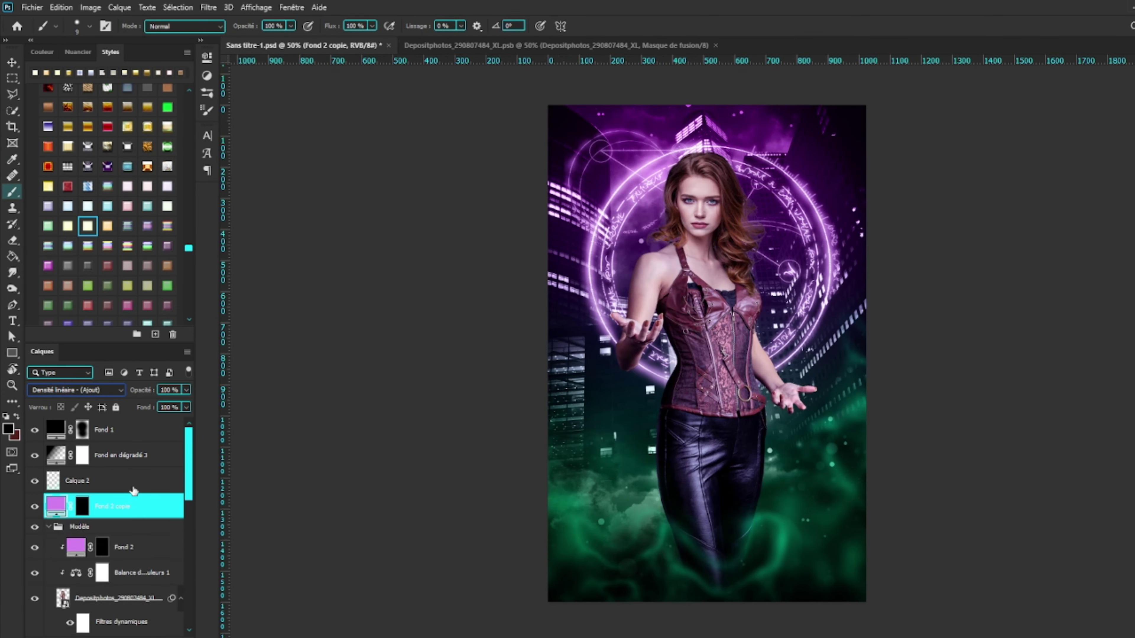
# - Paint purple glow around the left hand at 50% flow and the other hand at 20%
pyautogui.write('50')
pyautogui.moveTo(626, 313); pyautogui.dragTo(706, 397)
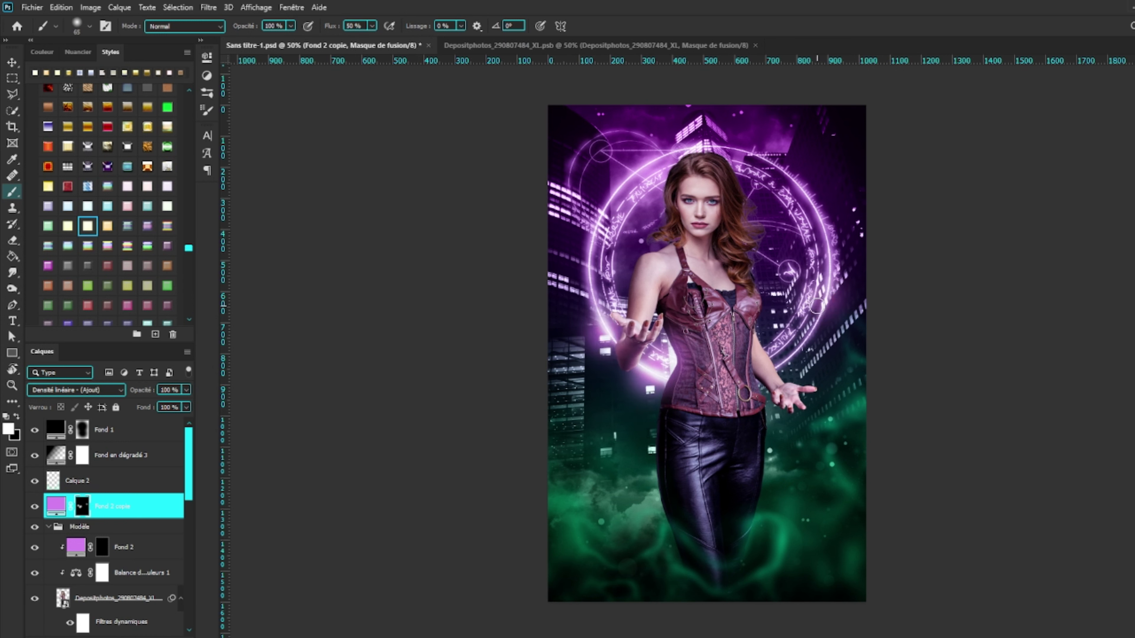
pyautogui.write('20')
pyautogui.moveTo(769, 358); pyautogui.dragTo(840, 309)
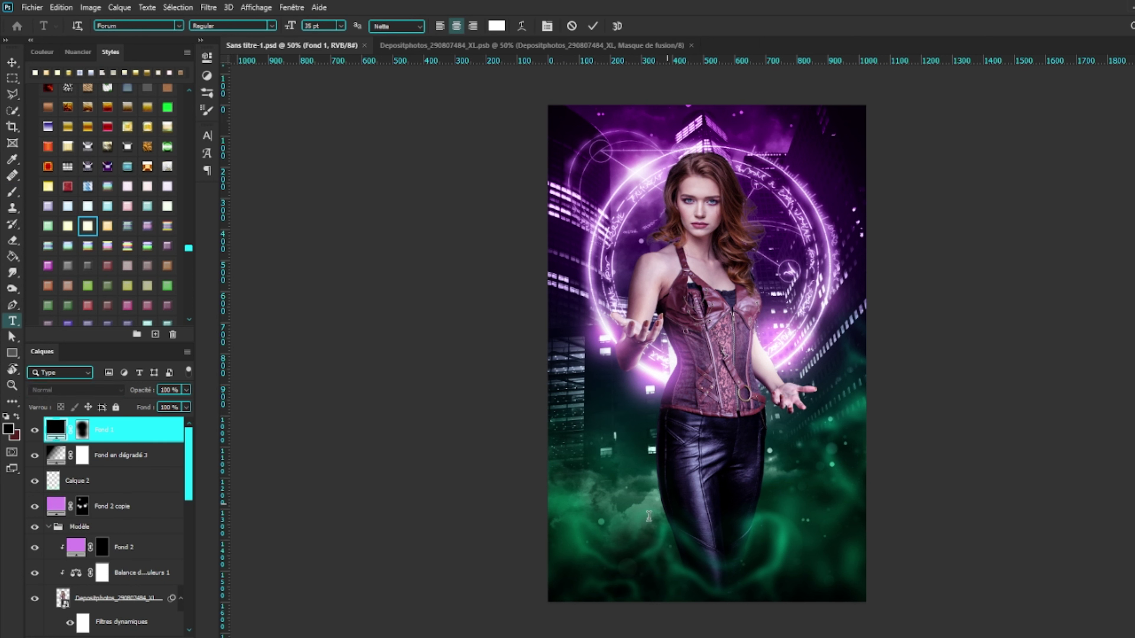
# - Commit the AUTHOR NAME text and reposition it on the cover
pyautogui.hotkey('ctrl', 'Return')
pyautogui.press('v')
pyautogui.moveTo(664, 373); pyautogui.dragTo(698, 448)
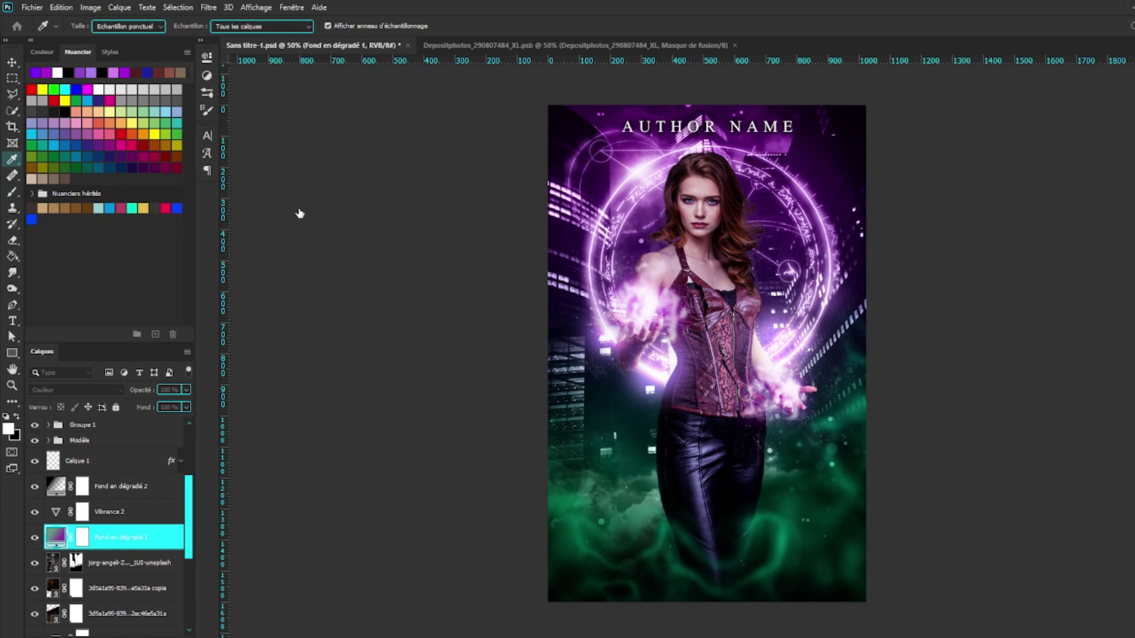
# - On the Fond en dégradé 2 mask, paint white glow along the torso's left edge
pyautogui.press('b')
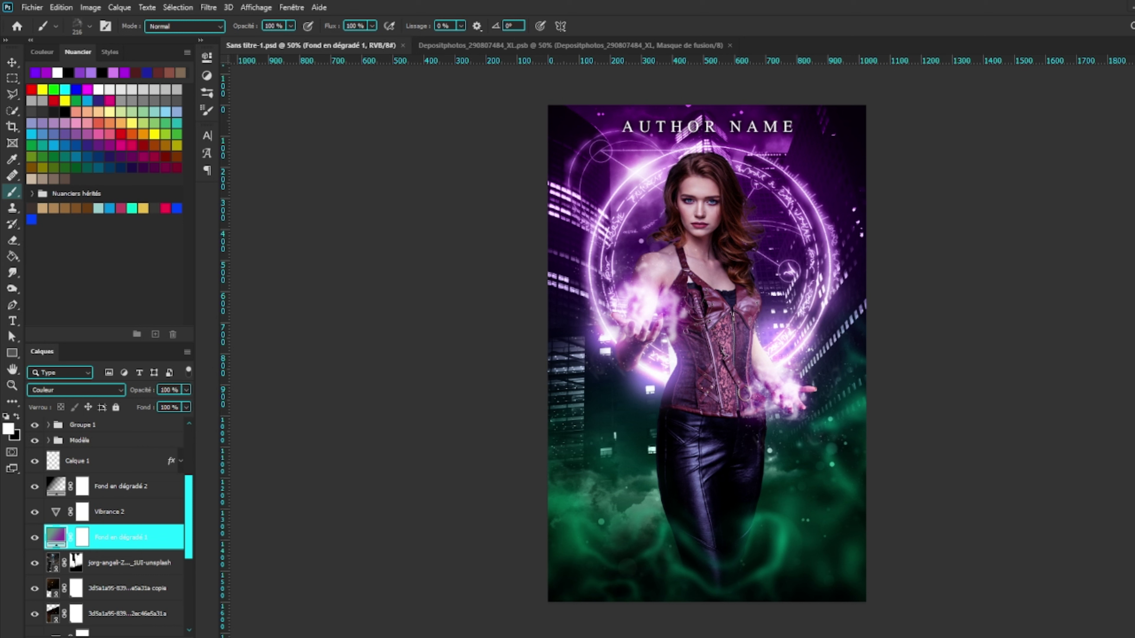
pyautogui.click(125, 487)
pyautogui.scroll(3, 125, 493)
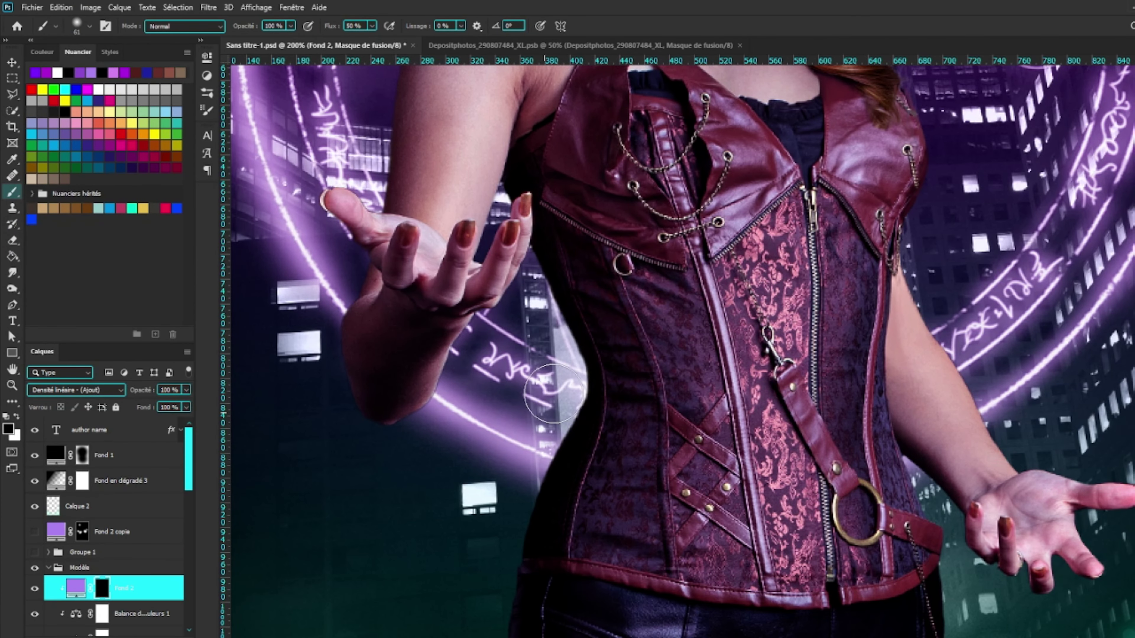
pyautogui.press('x')
pyautogui.moveTo(554, 393)
pyautogui.mouseDown()
pyautogui.moveTo(485, 352)
pyautogui.moveTo(465, 501)
pyautogui.mouseUp()
pyautogui.moveTo(519, 232); pyautogui.dragTo(500, 375)
pyautogui.moveTo(482, 429); pyautogui.dragTo(474, 581)
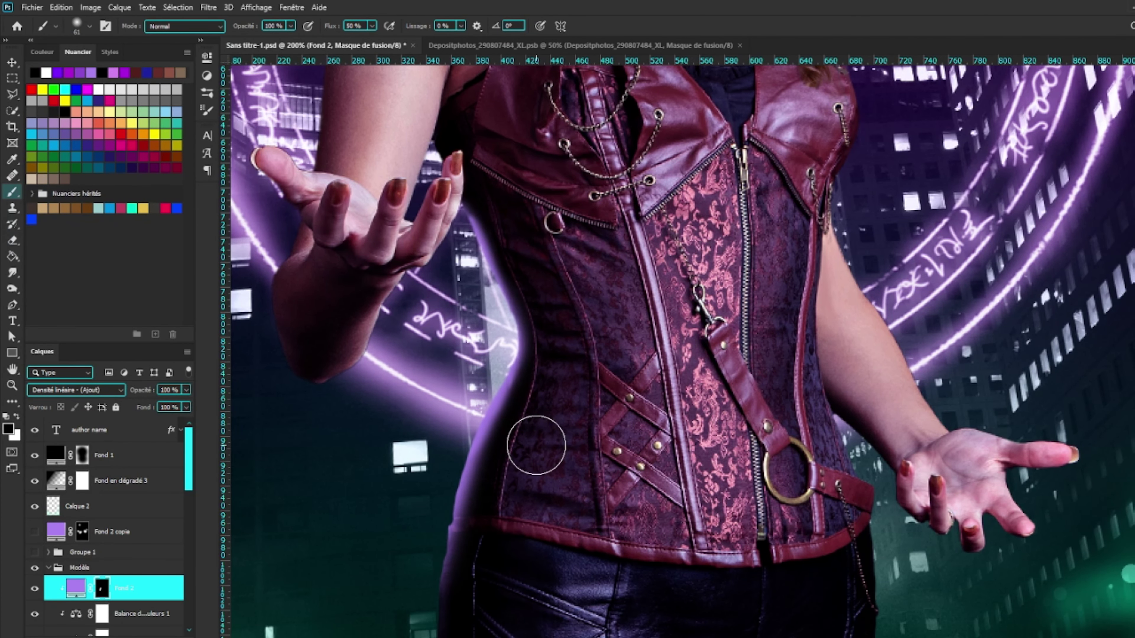
# - Paint glow around the raised hand, shrinking the brush while moving across the corset and hip
pyautogui.press('x')
pyautogui.moveTo(453, 247); pyautogui.dragTo(488, 417)
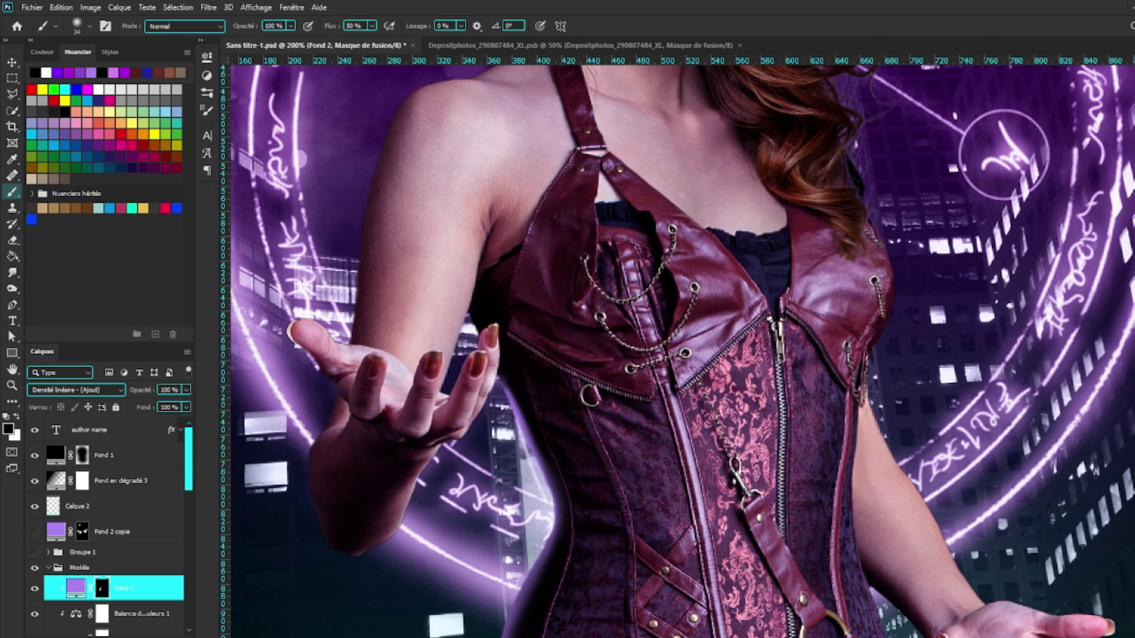
pyautogui.press('x')
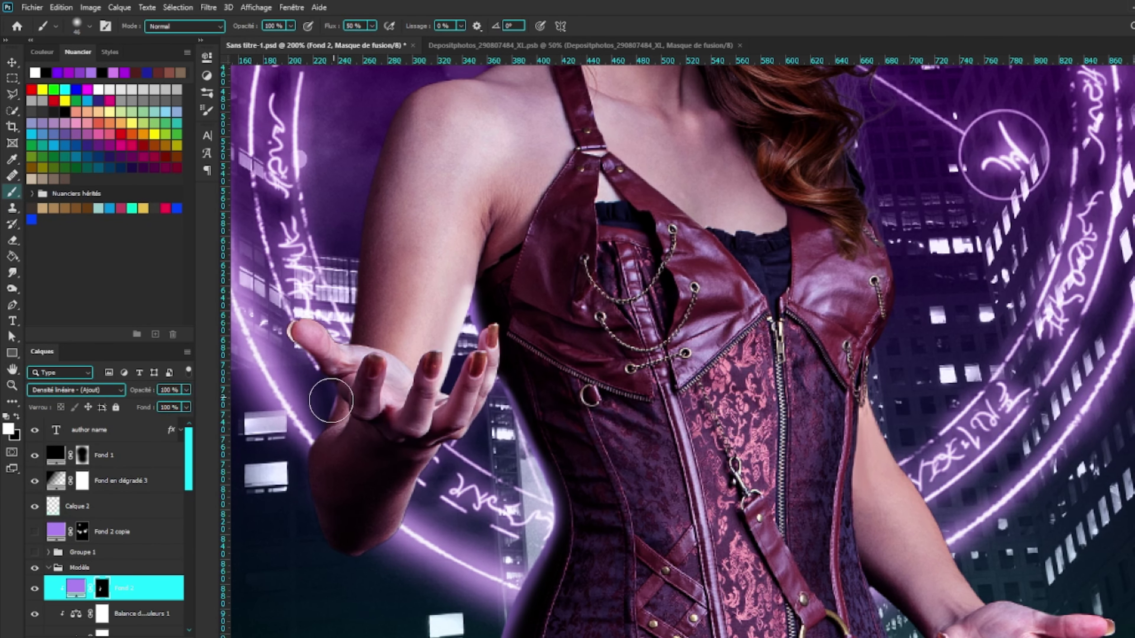
pyautogui.moveTo(416, 448); pyautogui.dragTo(362, 527)
pyautogui.press('[')
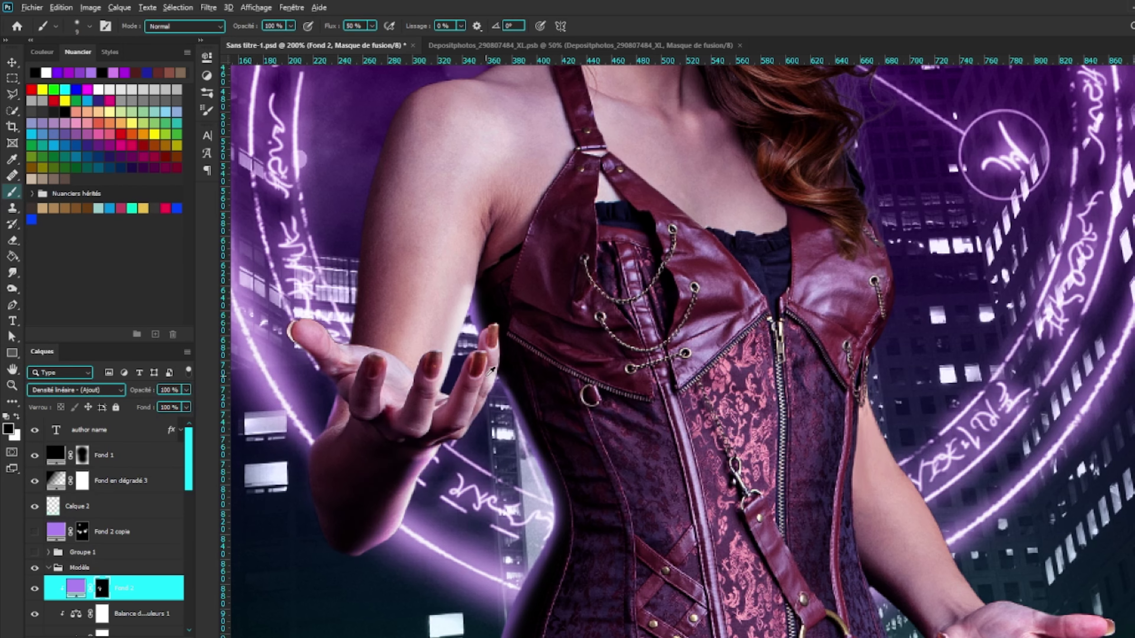
pyautogui.moveTo(550, 510); pyautogui.dragTo(478, 403)
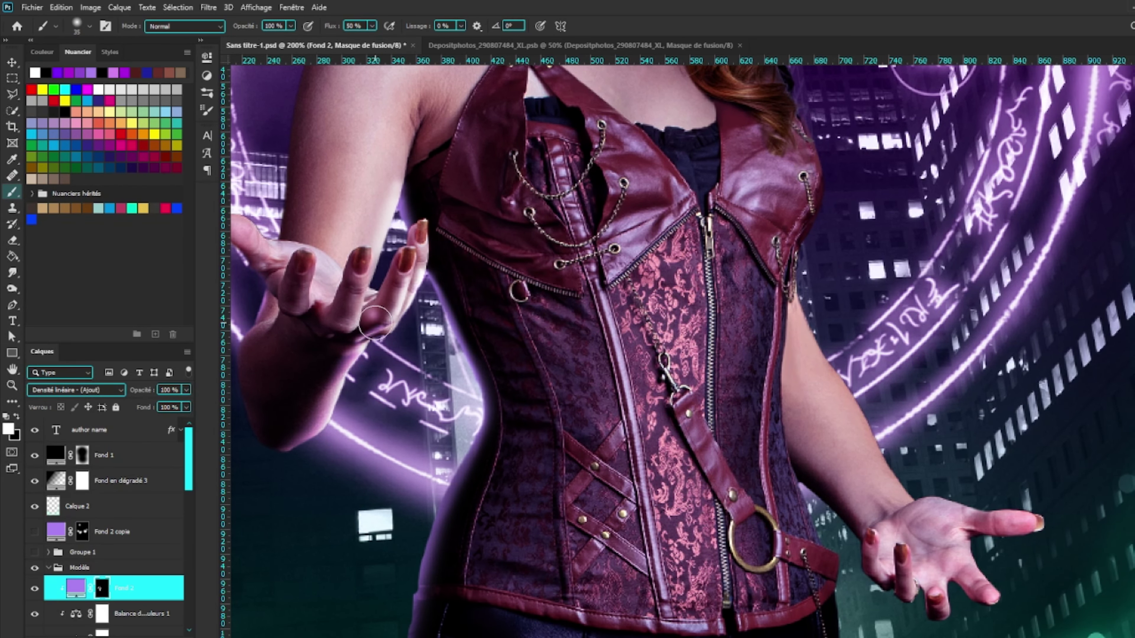
pyautogui.moveTo(788, 471); pyautogui.dragTo(540, 401)
pyautogui.moveTo(313, 344); pyautogui.dragTo(295, 309)
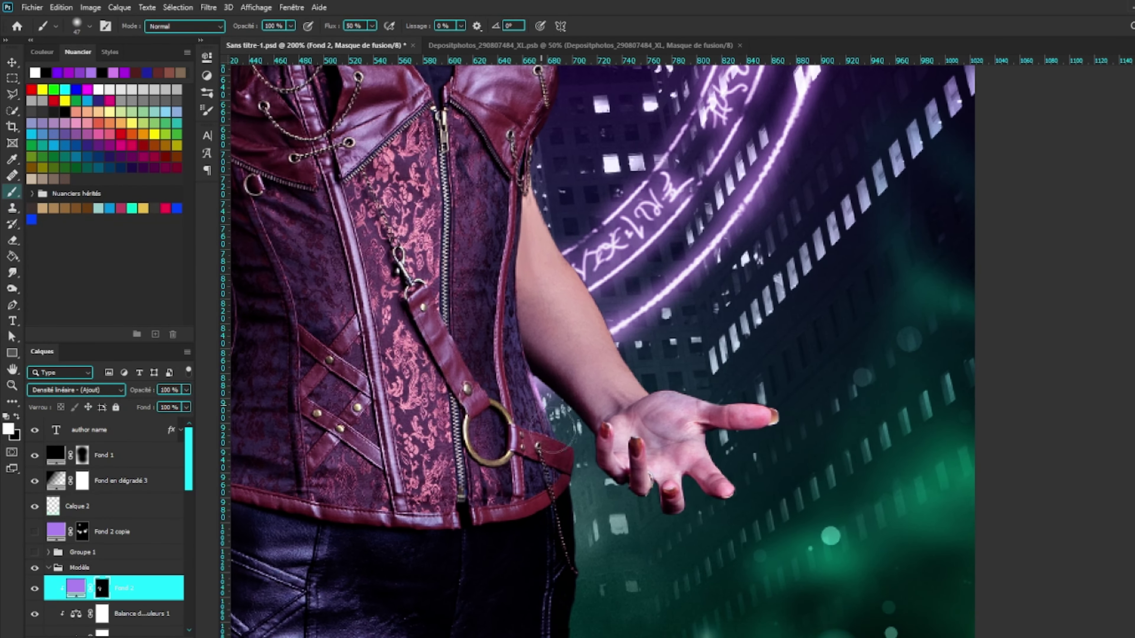
pyautogui.press('[')
pyautogui.moveTo(568, 487); pyautogui.dragTo(543, 549)
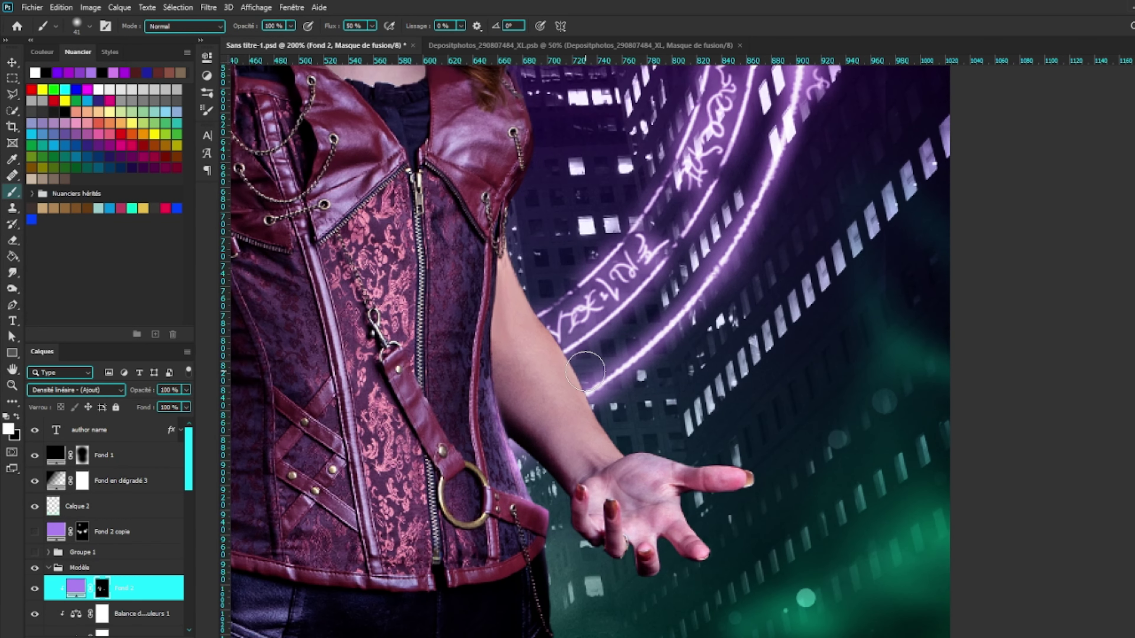
# - Brighten the purple glow along the shoulder edge beside the hair
pyautogui.press('l')
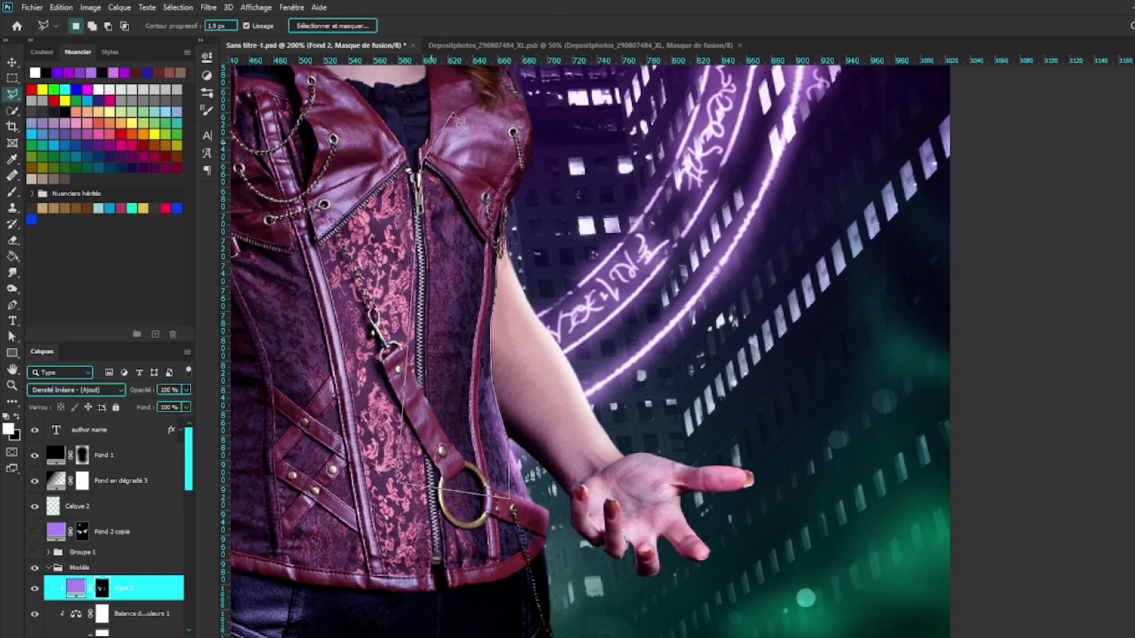
pyautogui.press('b')
pyautogui.moveTo(491, 111); pyautogui.dragTo(487, 403)
pyautogui.press('x')
pyautogui.moveTo(488, 188)
pyautogui.mouseDown()
pyautogui.moveTo(440, 286)
pyautogui.moveTo(402, 58)
pyautogui.mouseUp()
pyautogui.press('x')
pyautogui.press('[')
pyautogui.press('[')
# - Paint the raised hand brighter with a smaller brush, then enlarge the brush again
pyautogui.moveTo(594, 402); pyautogui.dragTo(532, 385)
pyautogui.moveTo(652, 380)
pyautogui.mouseDown()
pyautogui.moveTo(515, 405)
pyautogui.moveTo(472, 330)
pyautogui.mouseUp()
pyautogui.press('[')
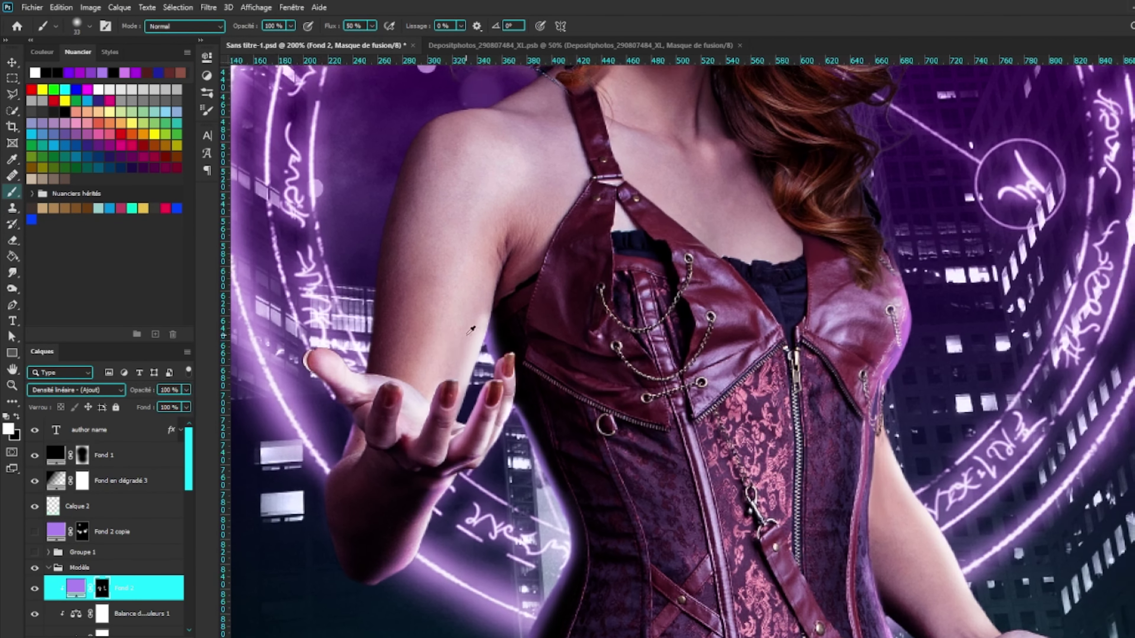
pyautogui.press(']')
pyautogui.press(']')
pyautogui.press(']')
pyautogui.moveTo(552, 530); pyautogui.dragTo(473, 385)
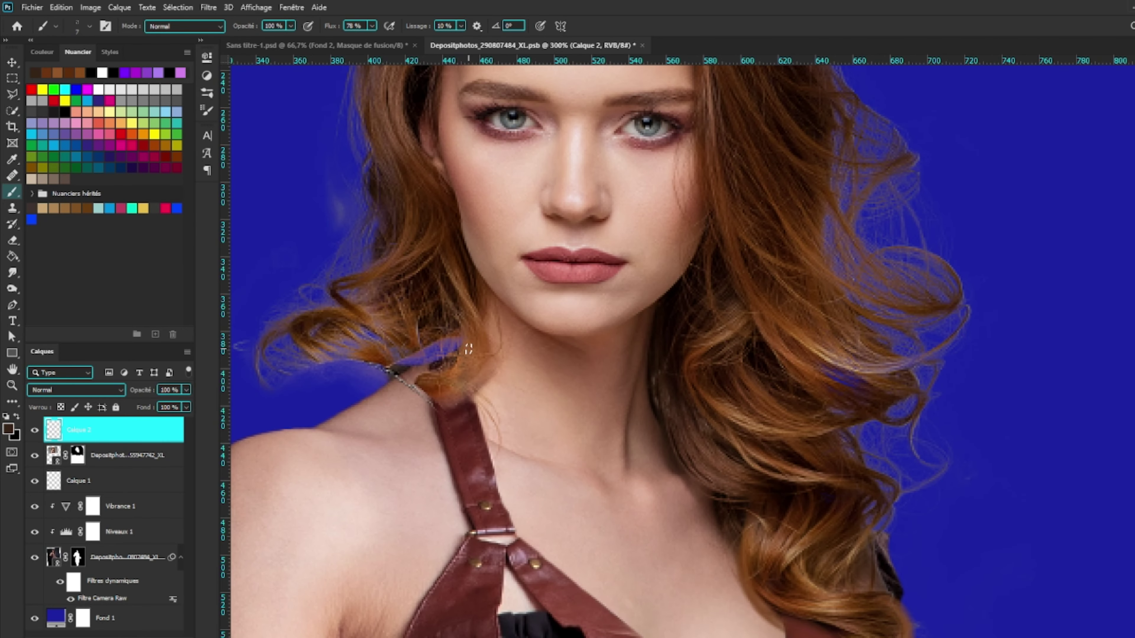
# - Sample a brown and a lighter brown tone from the model's hair
pyautogui.keyDown('alt'); pyautogui.click(437, 307); pyautogui.keyUp('alt')
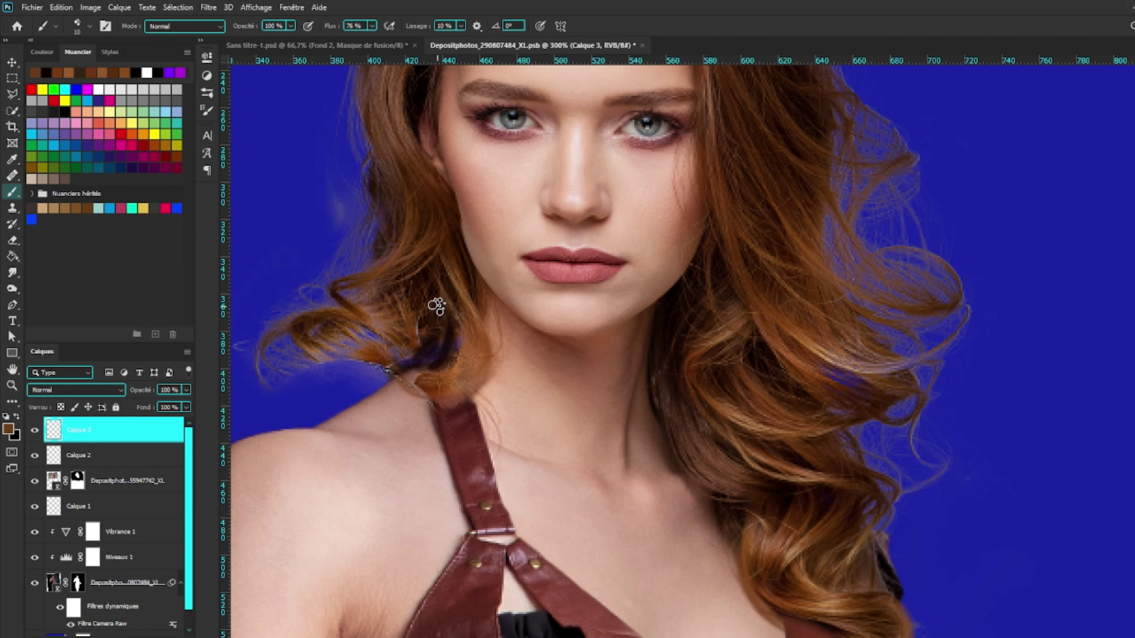
pyautogui.keyDown('alt'); pyautogui.click(445, 297); pyautogui.keyUp('alt')
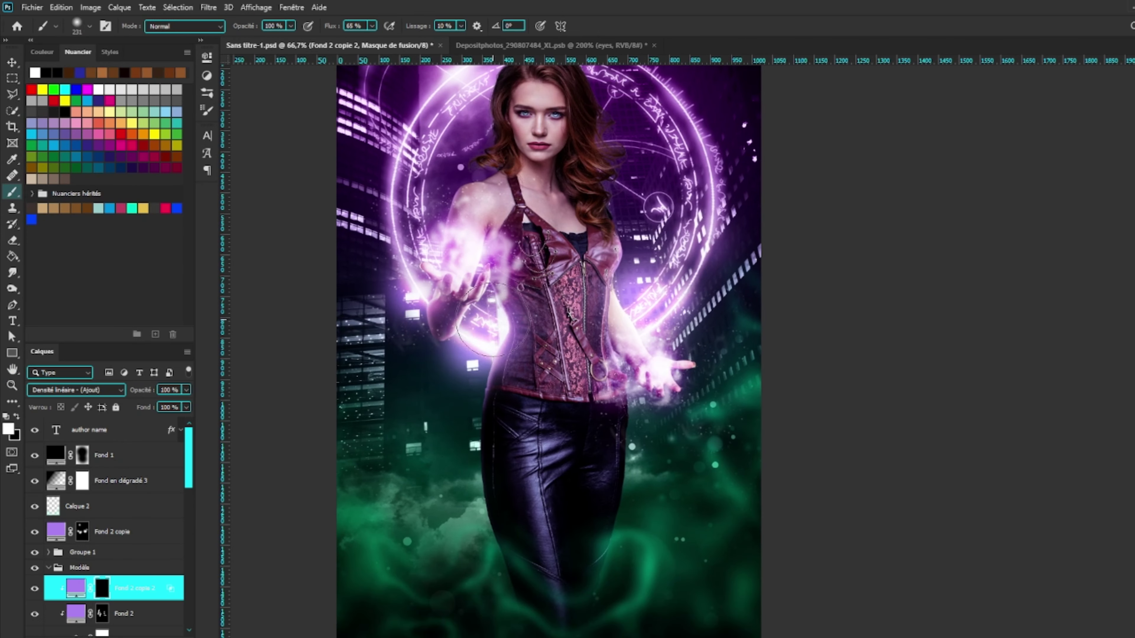
# - Brighten the glow on the arm and body, save the cover, and load the large sparkle brush
pyautogui.moveTo(492, 318); pyautogui.dragTo(628, 464)
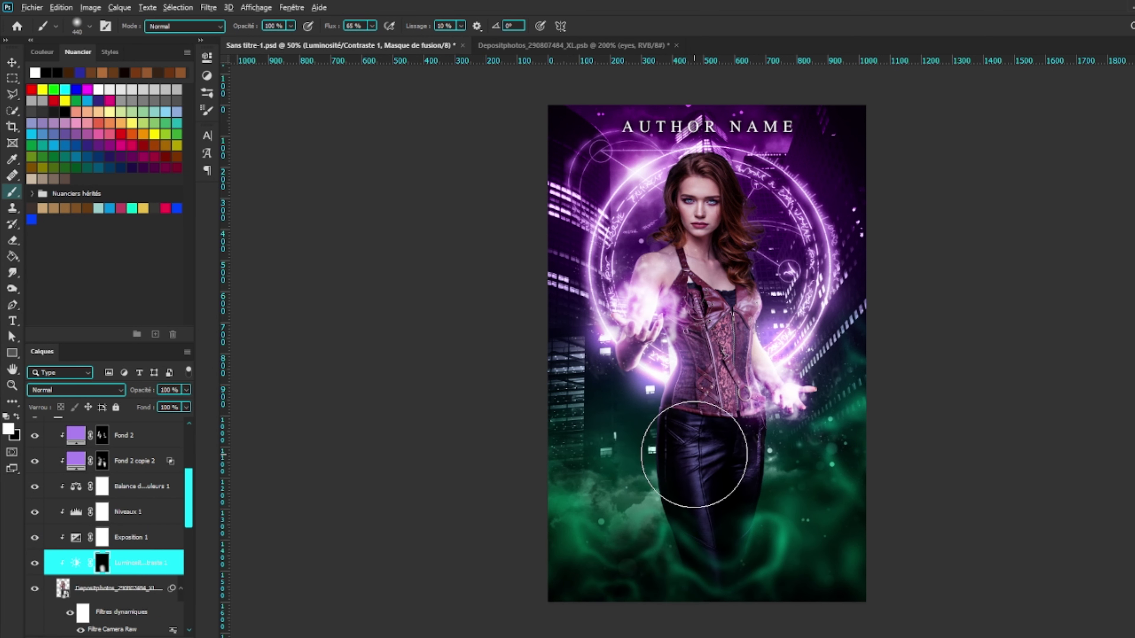
pyautogui.hotkey('ctrl', 's')
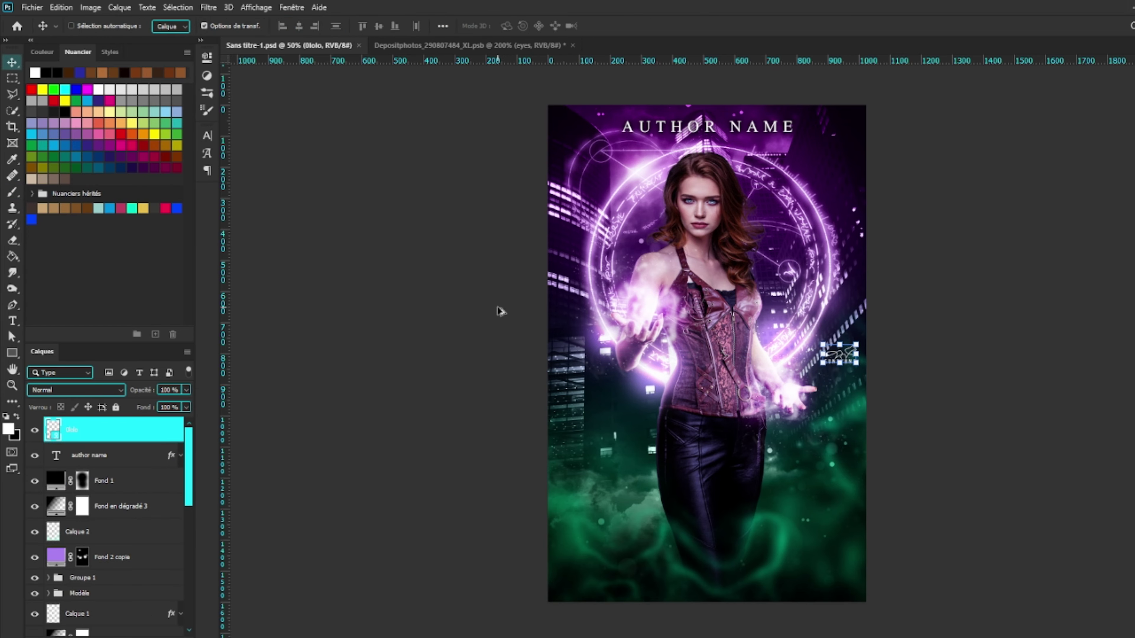
pyautogui.press('b')
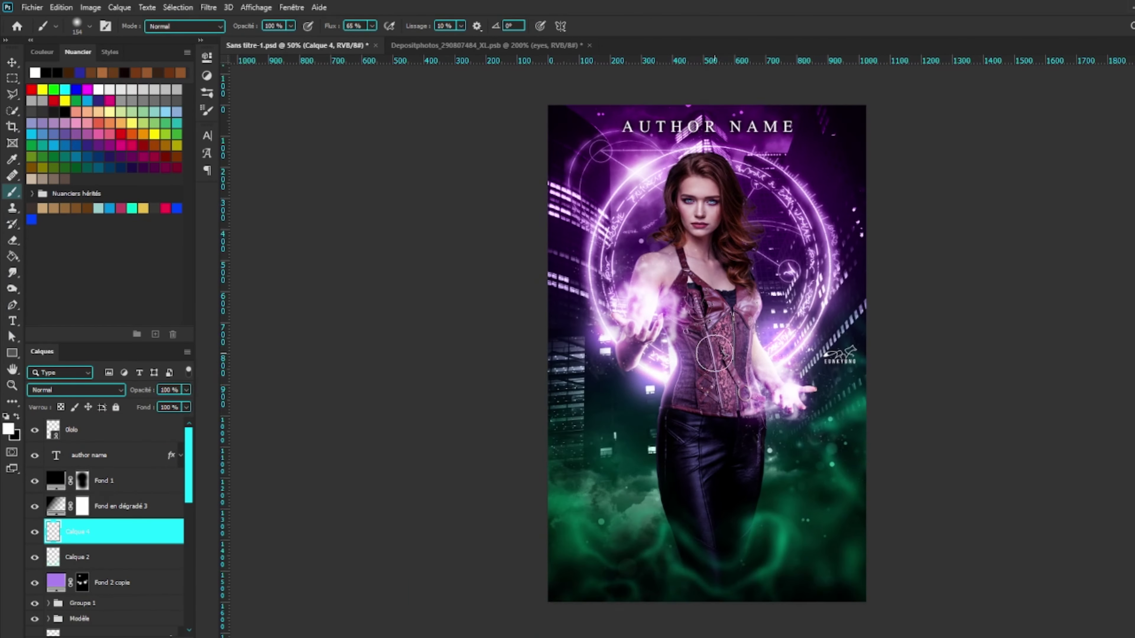
pyautogui.press('.')
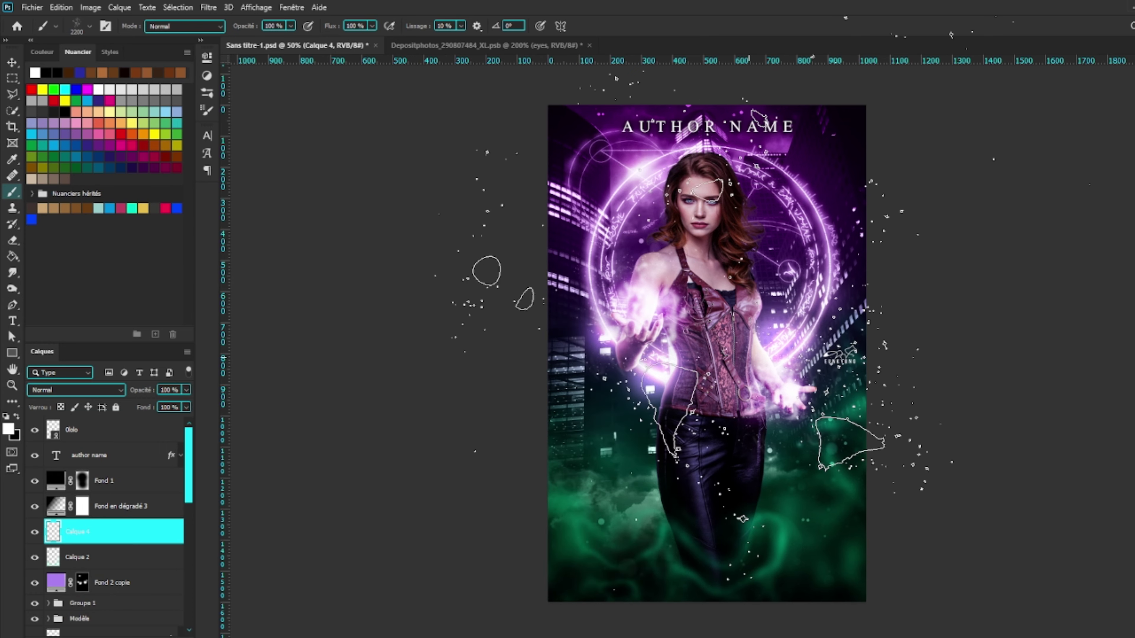
# - Edit the pexels-pixabay-414659 layer mask around the legs and green mist, then view the whole cover
pyautogui.hotkey('ctrl', '+')
pyautogui.hotkey('ctrl', '+')
pyautogui.moveTo(562, 236); pyautogui.dragTo(554, 254)
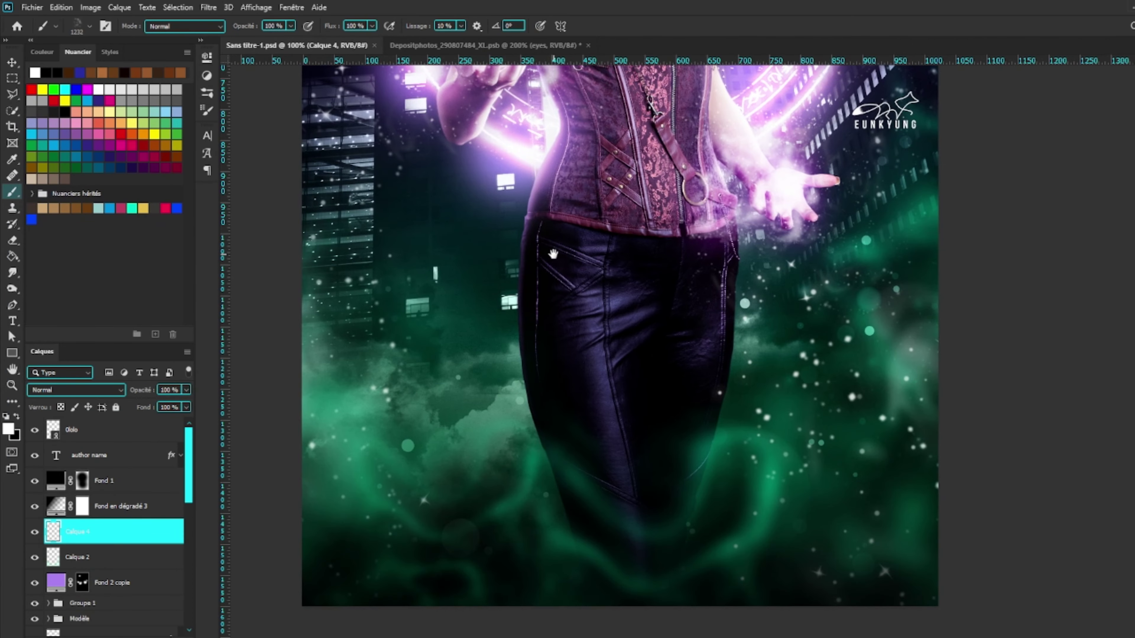
pyautogui.scroll(-10, 107, 514)
pyautogui.click(76, 538)
pyautogui.moveTo(514, 411); pyautogui.dragTo(454, 415)
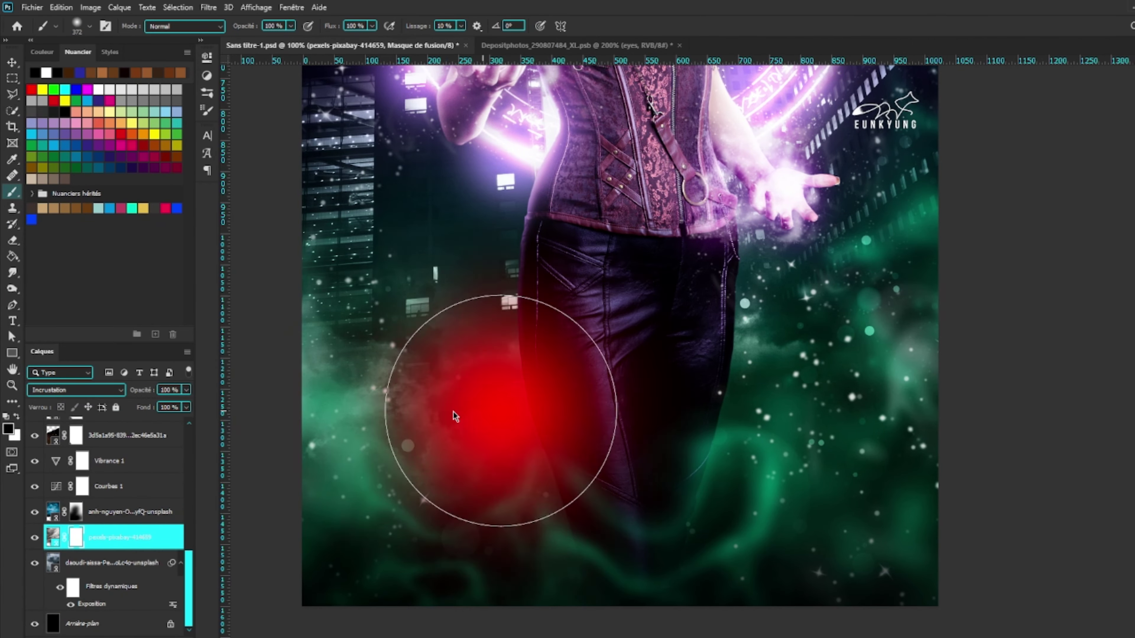
pyautogui.hotkey('ctrl', '-')
pyautogui.press('v')
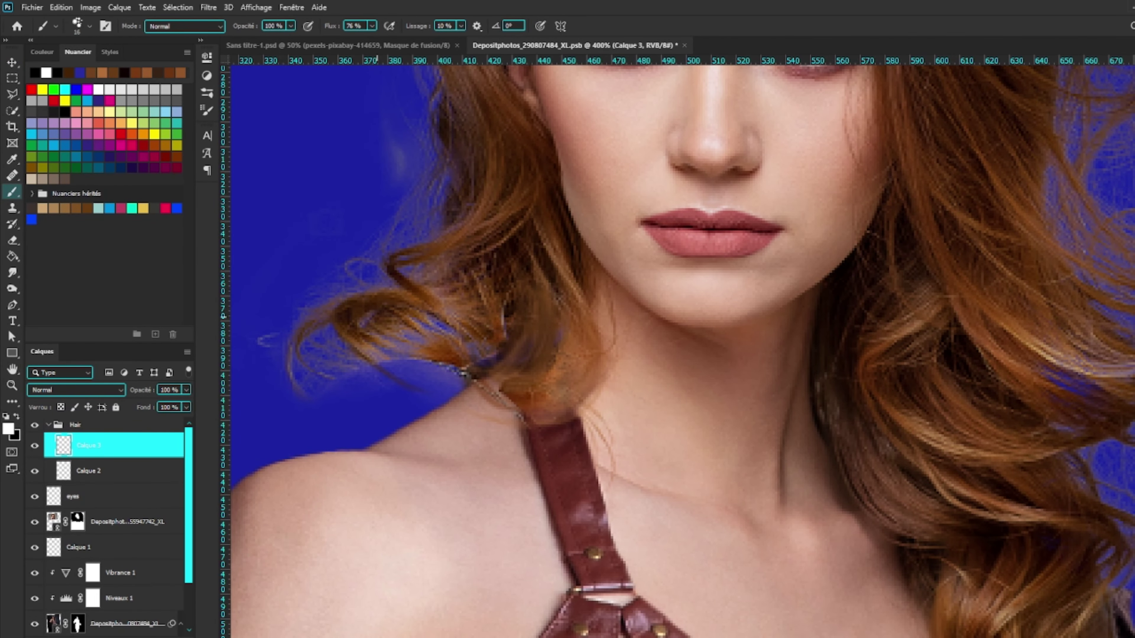
# - Select Calque 3 in the Hair group, sample the orange hair, and add a new layer below
pyautogui.click(102, 523)
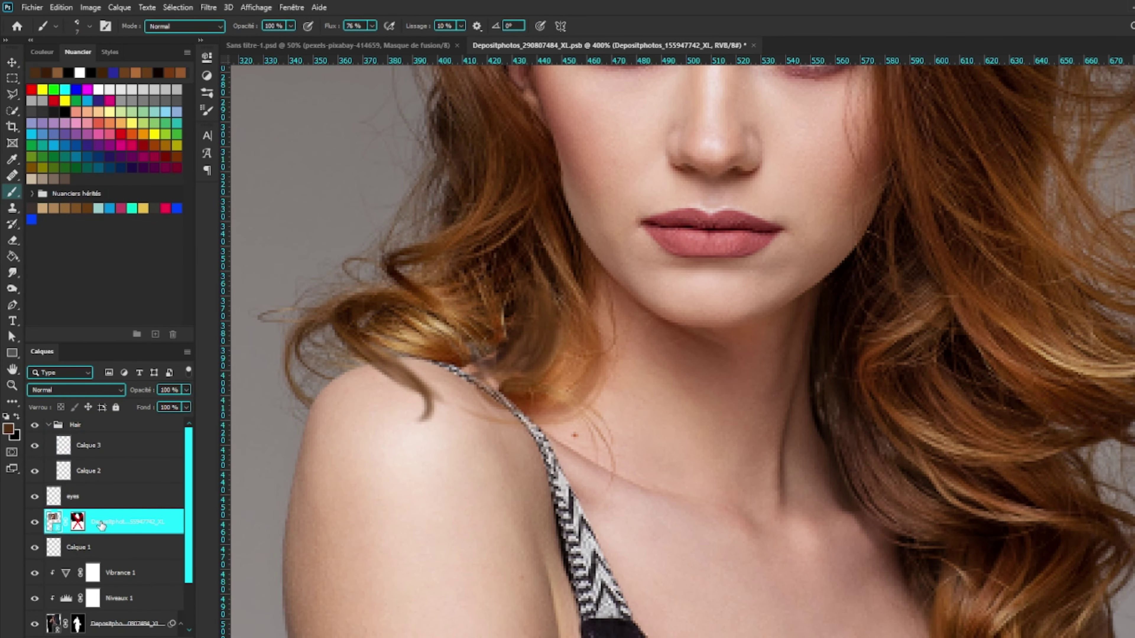
pyautogui.hotkey('alt', ']')
pyautogui.hotkey('alt', ']')
pyautogui.hotkey('alt', ']')
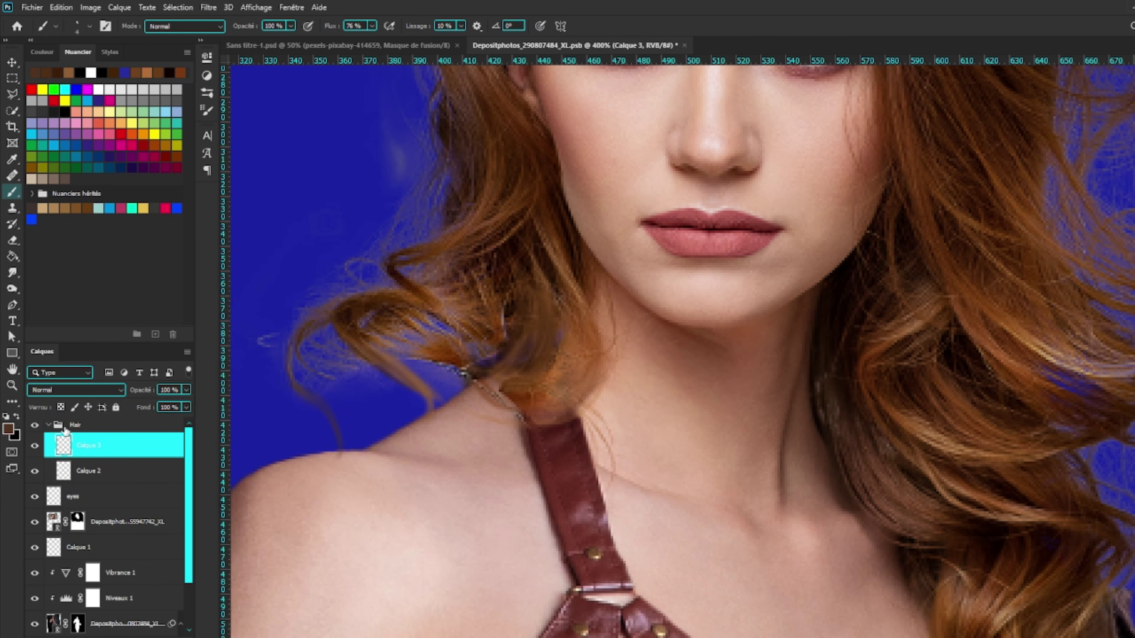
pyautogui.click(65, 427)
pyautogui.hotkey('alt', '[')
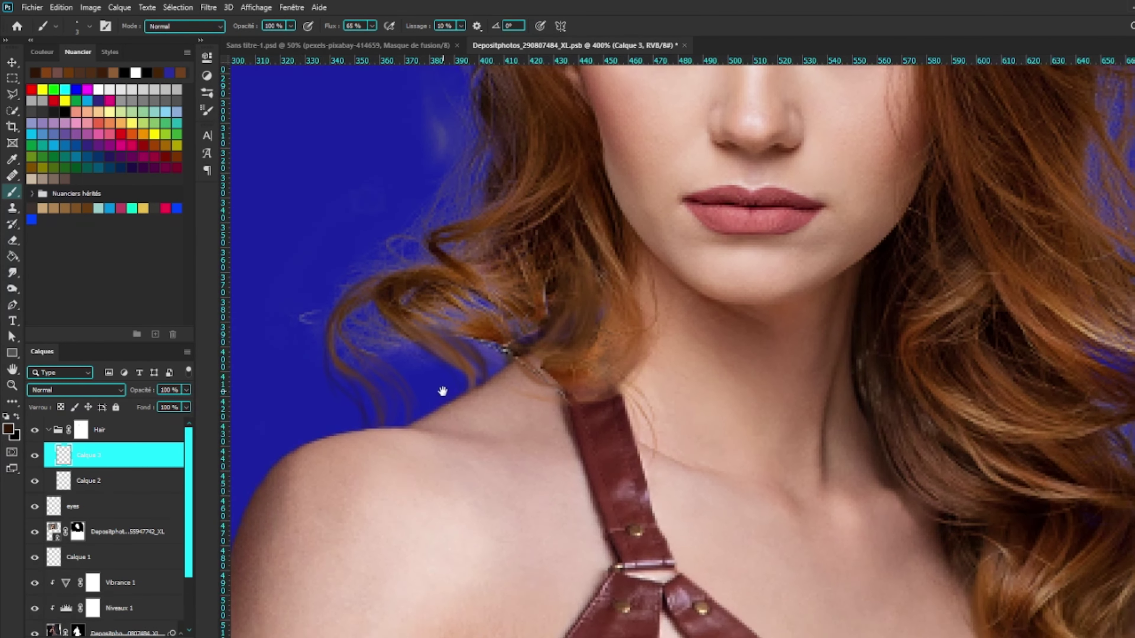
pyautogui.keyDown('alt'); pyautogui.click(443, 393); pyautogui.keyUp('alt')
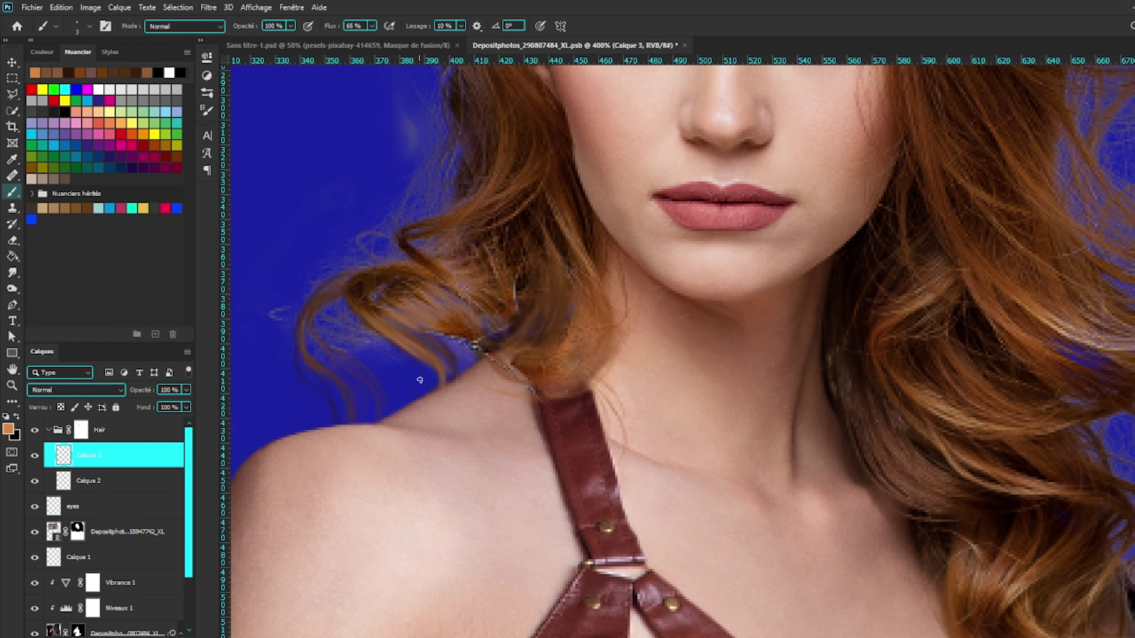
pyautogui.hotkey('ctrl', 'shift', 'alt', 'n')
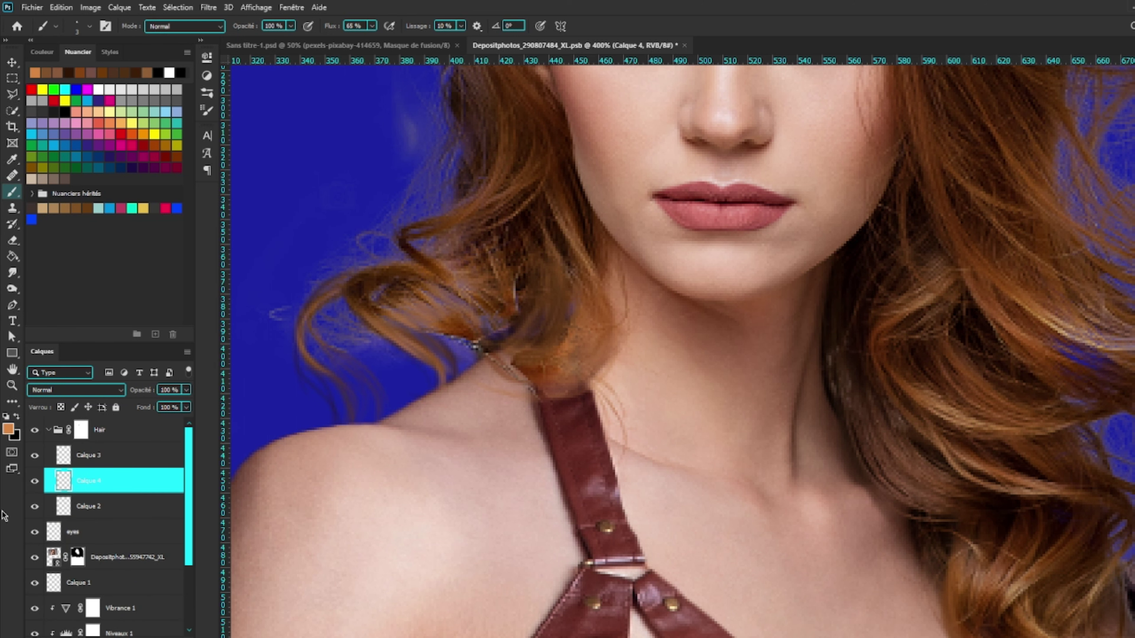
# - Paint a trial dark-brown hair strand, undo it, then sample a reddish-brown tone on Calque 1
pyautogui.scroll(1, 436, 370)
pyautogui.keyDown('alt'); pyautogui.click(436, 370); pyautogui.keyUp('alt')
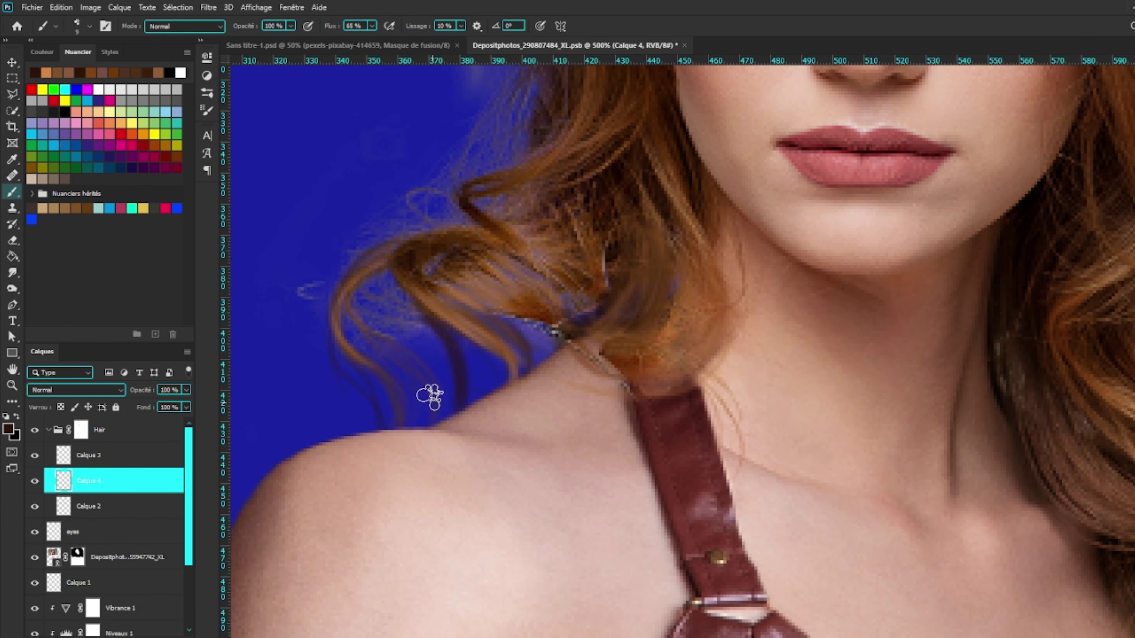
pyautogui.moveTo(409, 418); pyautogui.dragTo(402, 302)
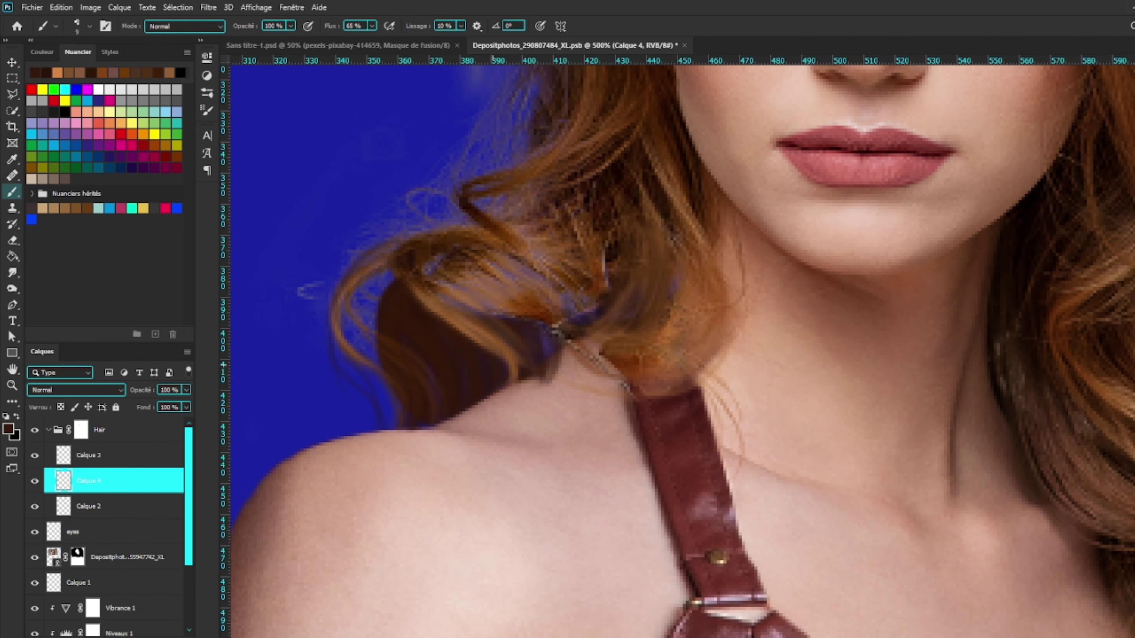
pyautogui.hotkey('ctrl', 'z')
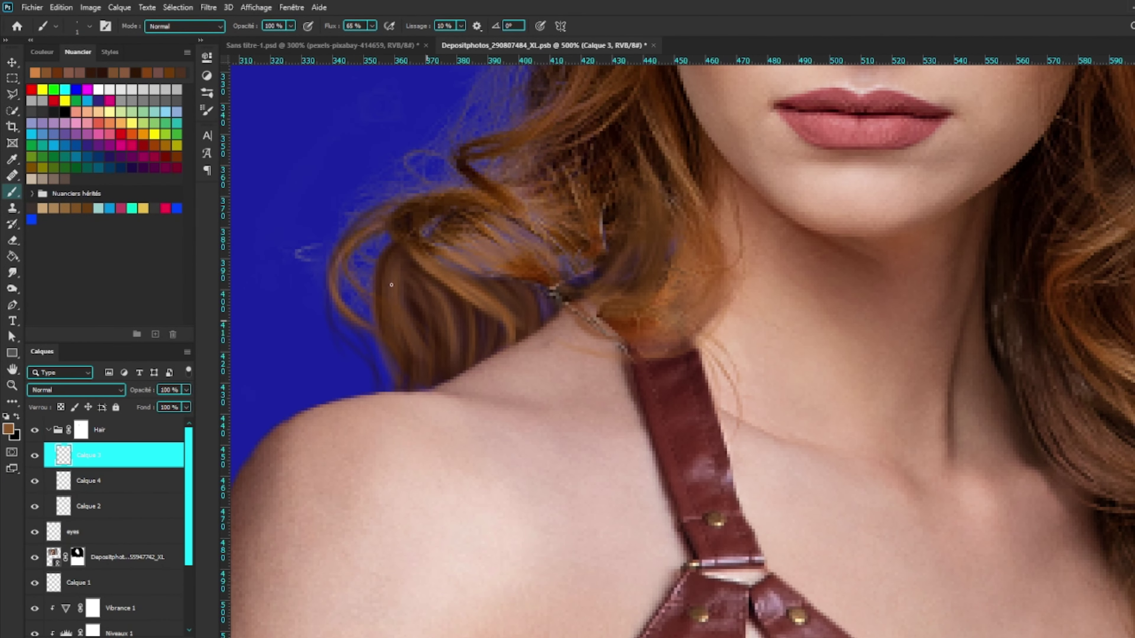
pyautogui.moveTo(381, 295)
pyautogui.mouseDown()
pyautogui.moveTo(477, 405)
pyautogui.moveTo(552, 240)
pyautogui.mouseUp()
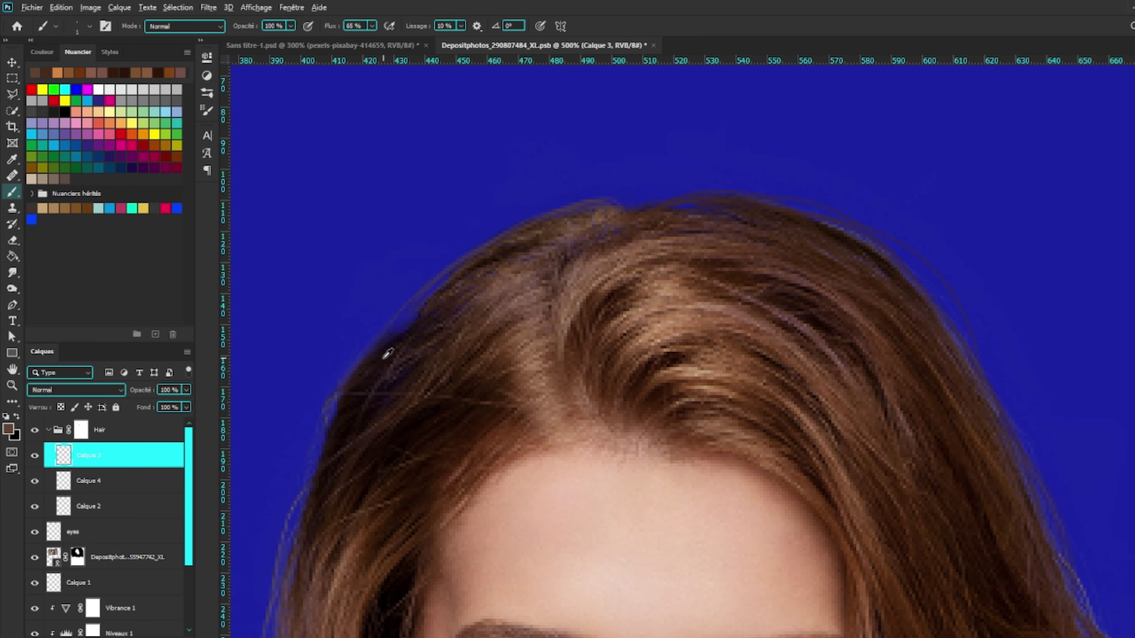
pyautogui.moveTo(385, 355)
pyautogui.mouseDown()
pyautogui.moveTo(380, 253)
pyautogui.moveTo(350, 203)
pyautogui.mouseUp()
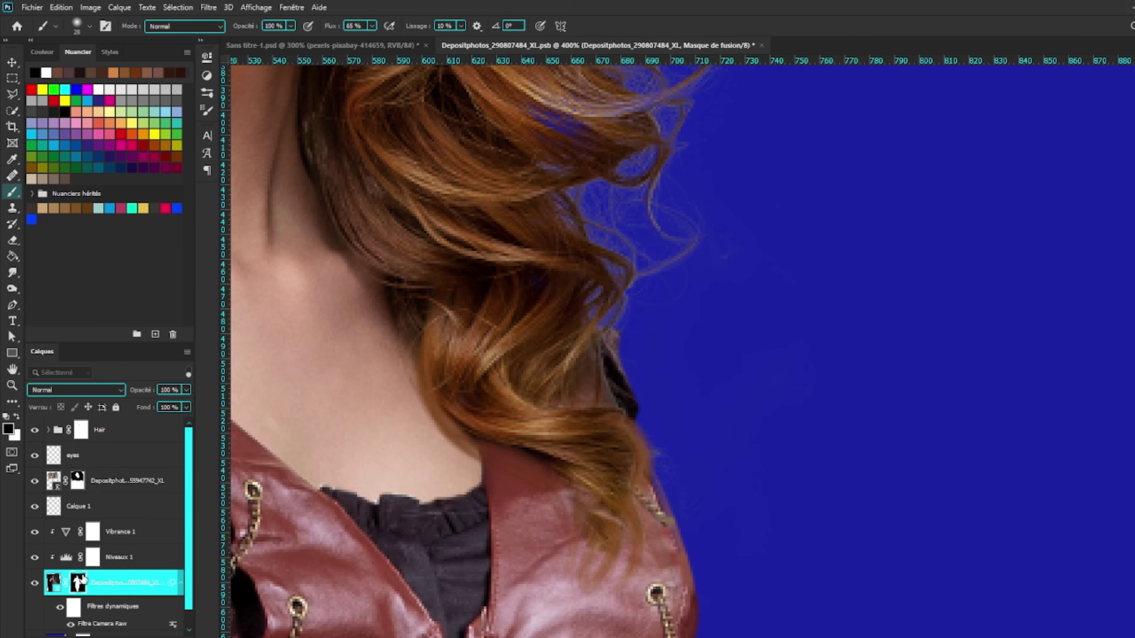
pyautogui.click(112, 506)
pyautogui.keyDown('alt'); pyautogui.click(597, 407); pyautogui.keyUp('alt')
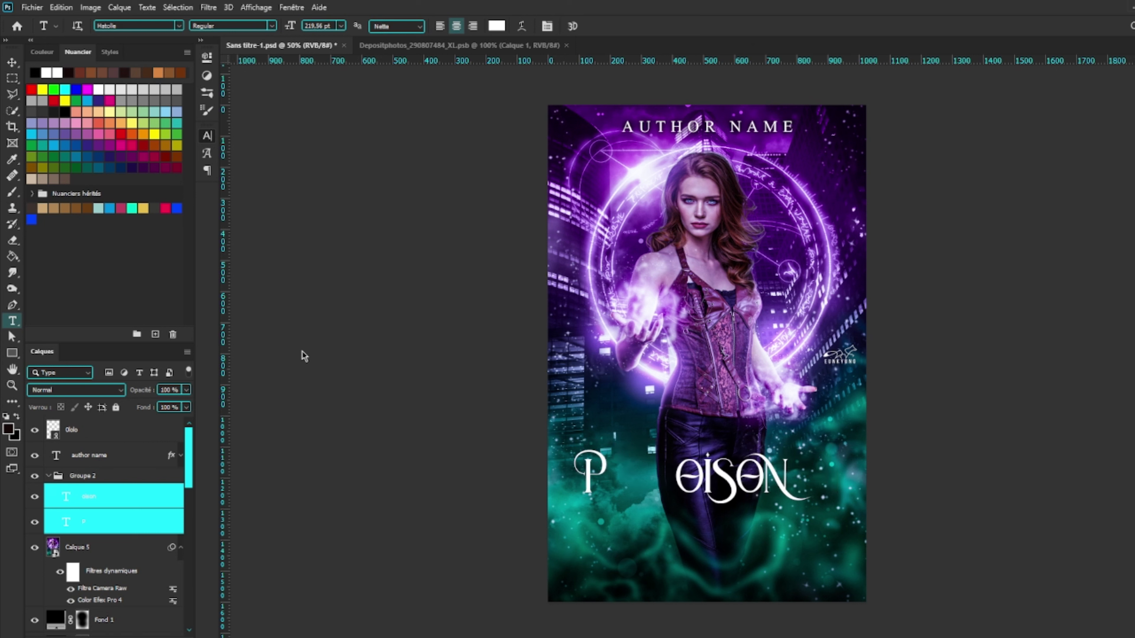
# - Select the large P of the Poison title and preview several fonts on it
pyautogui.click(566, 448)
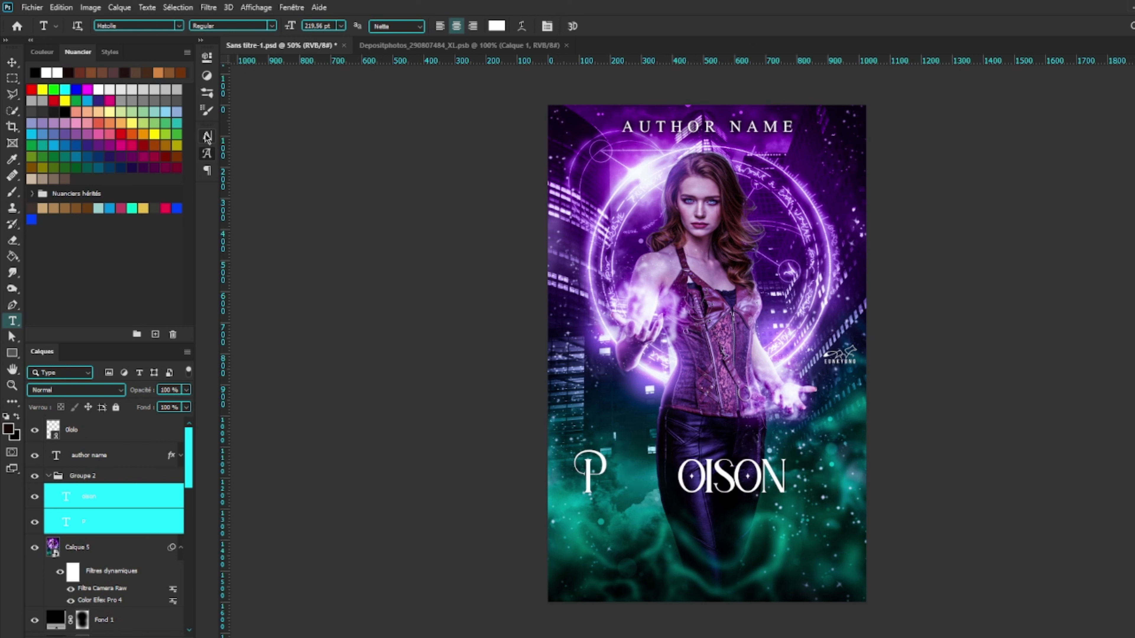
pyautogui.click(616, 454)
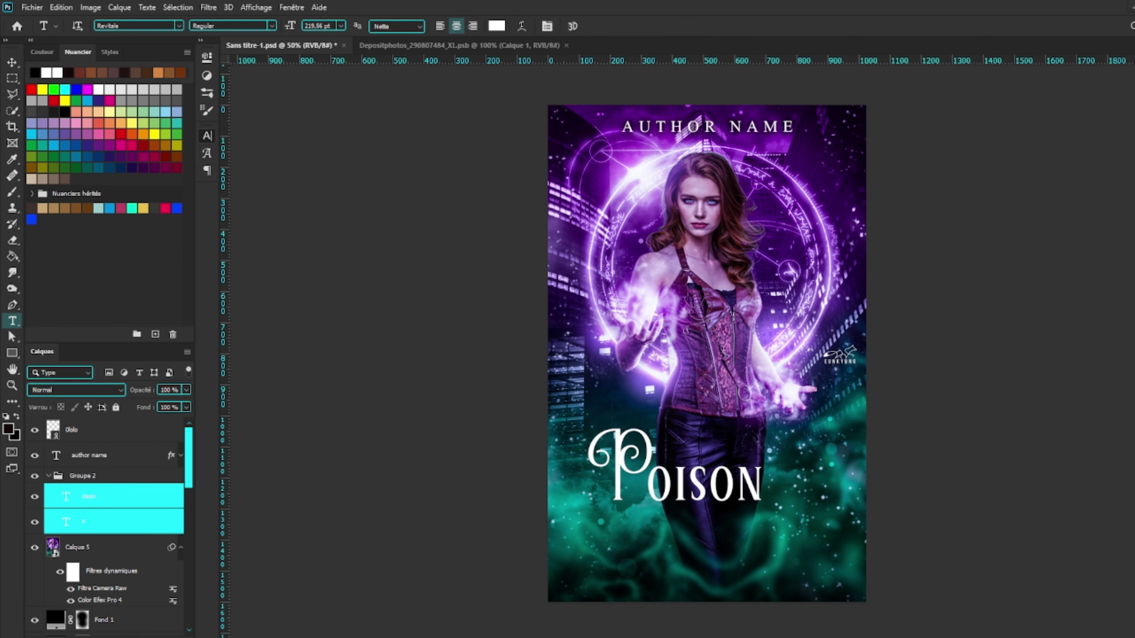
pyautogui.press('Down')
pyautogui.press('Down')
pyautogui.press('Down')
pyautogui.press('Down')
pyautogui.press('Down')
pyautogui.press('Down')
pyautogui.press('Down')
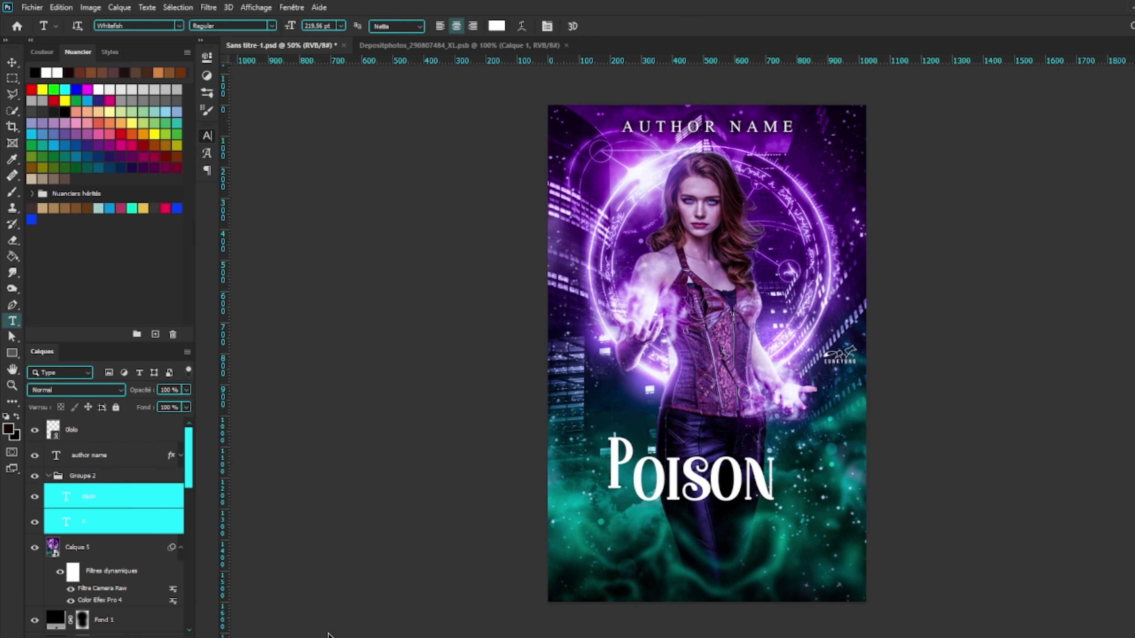
pyautogui.press('Down')
pyautogui.press('Down')
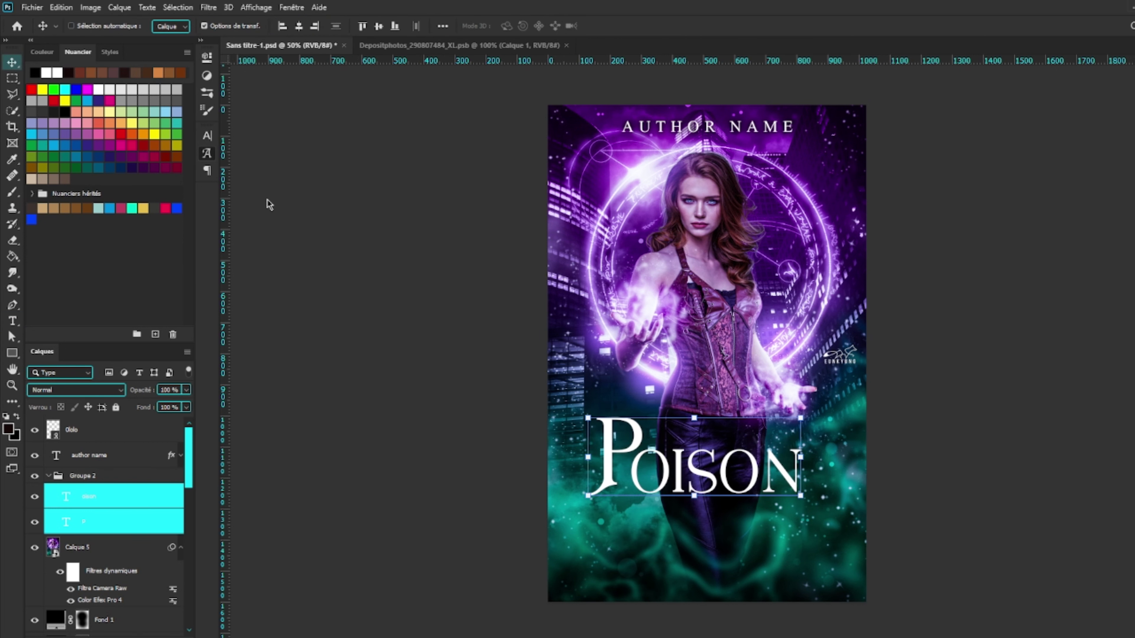
pyautogui.press('Down')
pyautogui.press('Down')
pyautogui.press('Down')
pyautogui.press('Down')
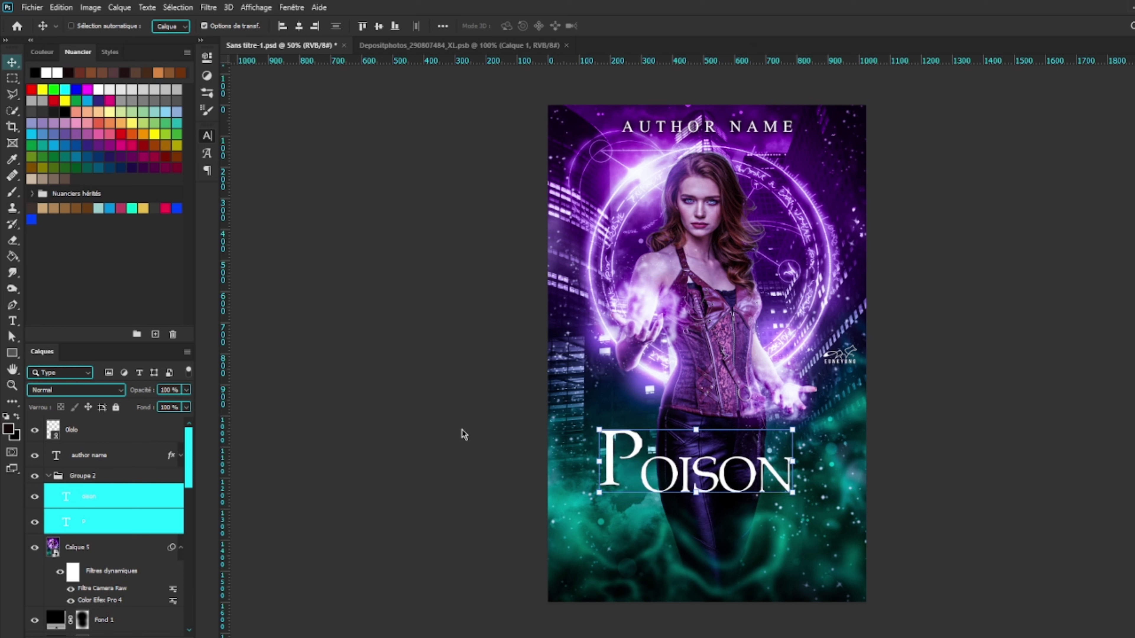
pyautogui.press('Down')
# - Commit the P edit and select both the P and oison title layers together
pyautogui.doubleClick(635, 456)
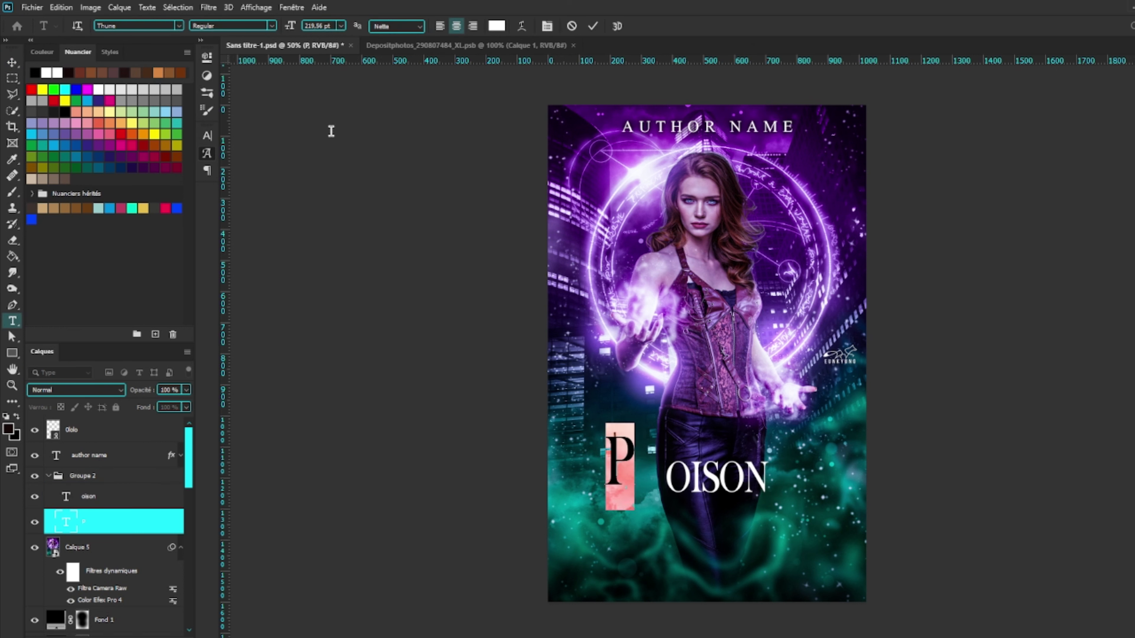
pyautogui.keyDown('shift'); pyautogui.click(109, 499); pyautogui.keyUp('shift')
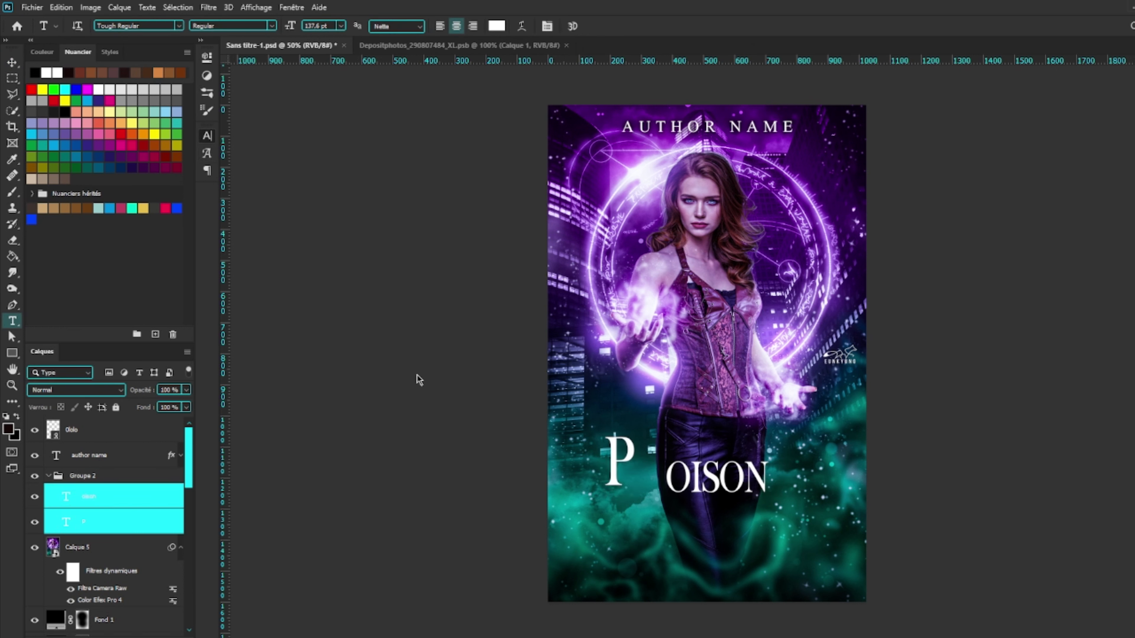
pyautogui.press('Down')
# - Cycle fonts on both title layers and settle on Rise of Kingdom
pyautogui.press('Down')
pyautogui.press('Down')
pyautogui.press('Return')
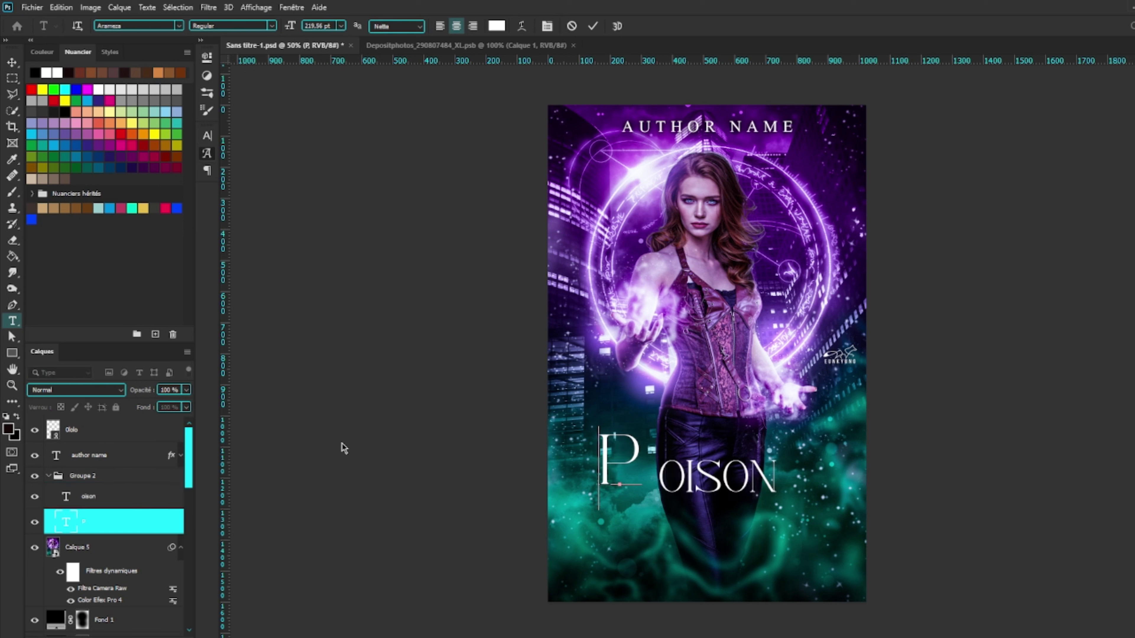
pyautogui.keyDown('shift'); pyautogui.click(115, 496); pyautogui.keyUp('shift')
pyautogui.press('Down')
pyautogui.press('Down')
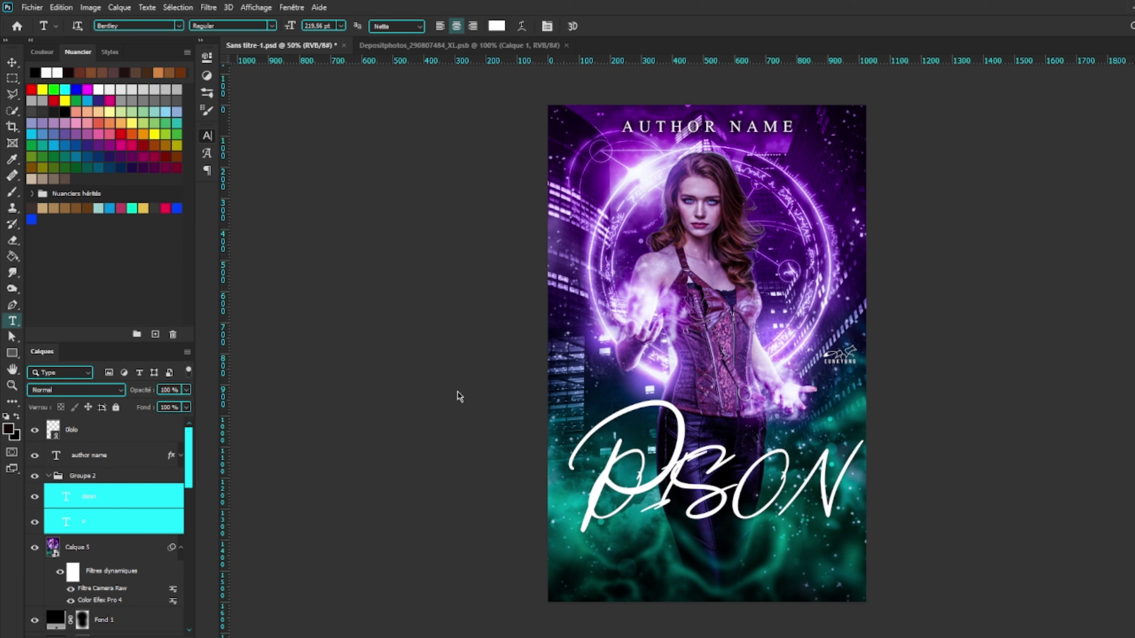
pyautogui.press('Down')
pyautogui.press('Return')
pyautogui.keyDown('shift'); pyautogui.click(115, 496); pyautogui.keyUp('shift')
pyautogui.press('Down')
pyautogui.press('Down')
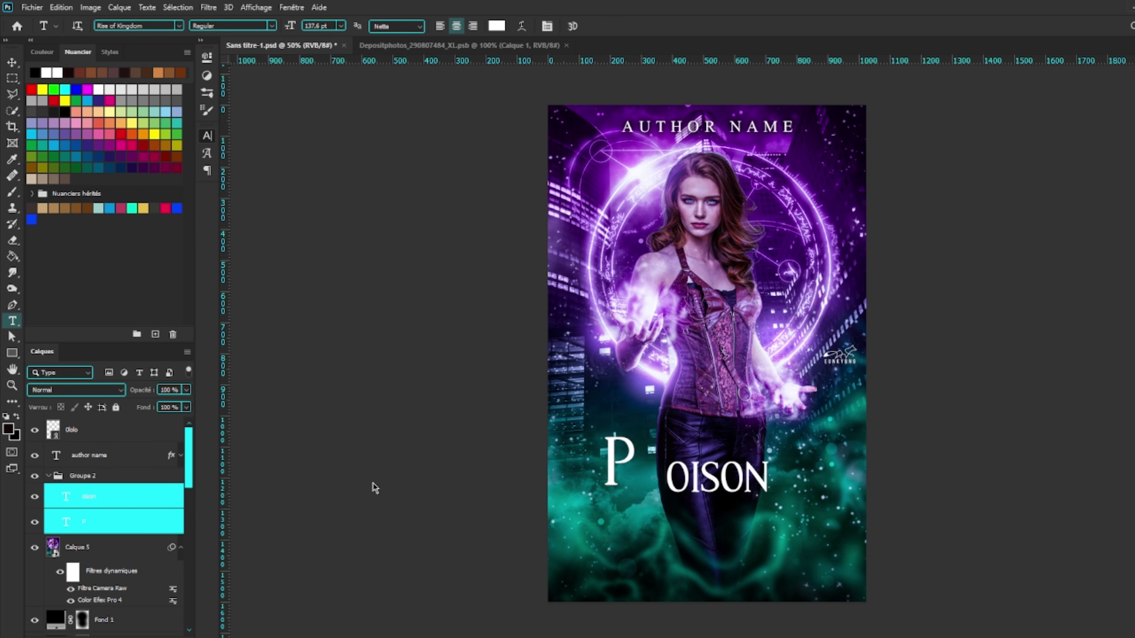
pyautogui.press('Down')
pyautogui.press('Return')
pyautogui.press('v')
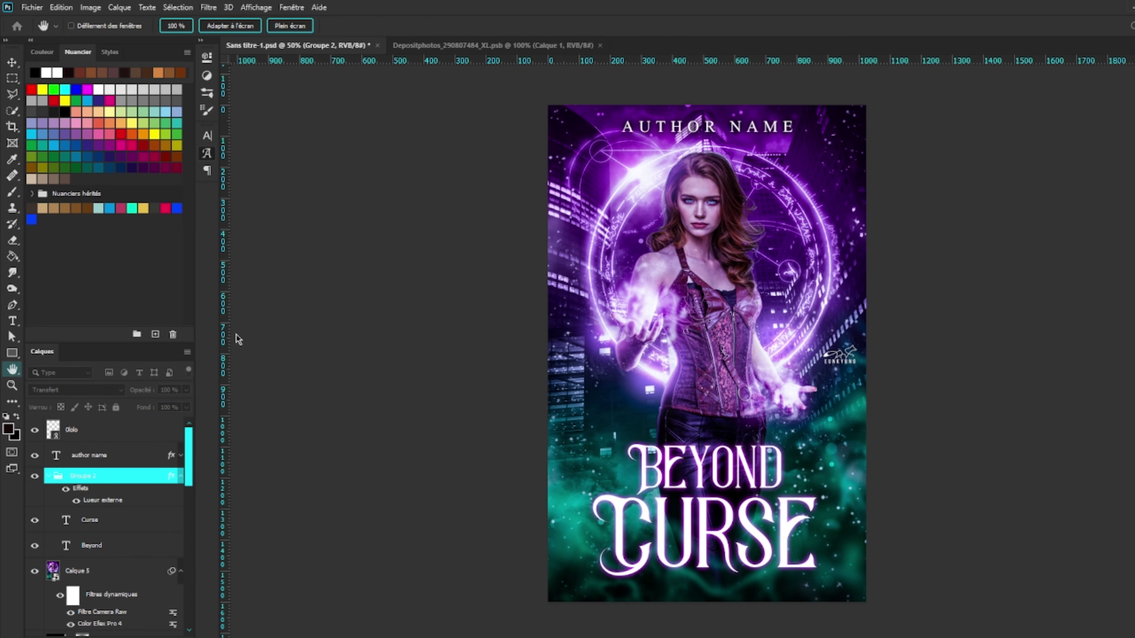
# - Switch to the Move tool to reposition the title text
pyautogui.press('v')
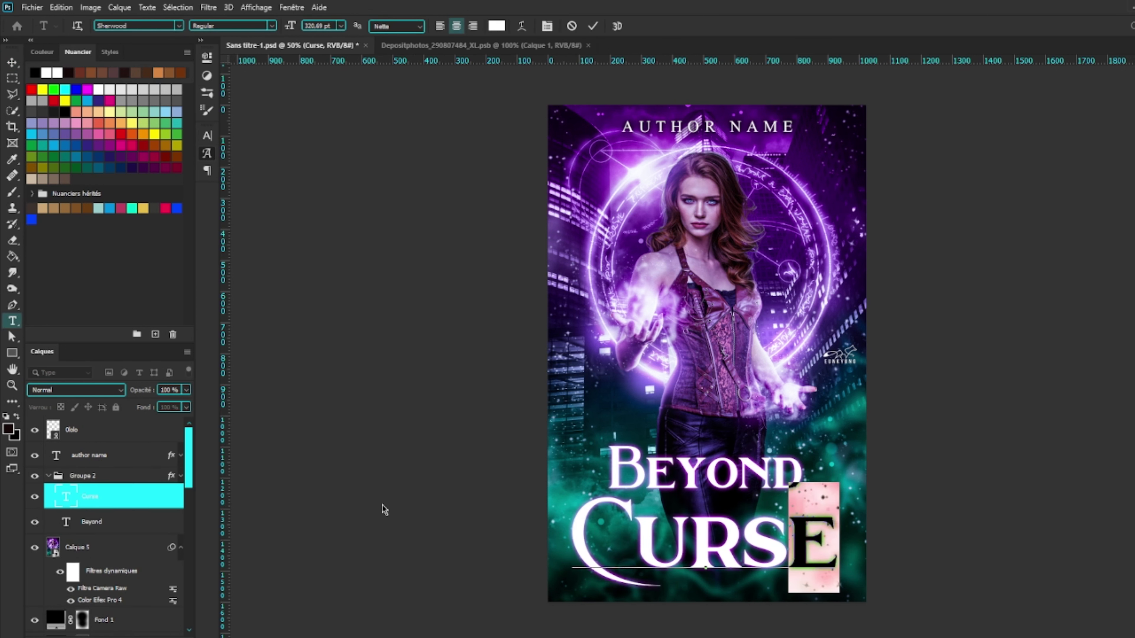
# - Commit the CURSE edit, select both BEYOND and CURSE, and preview other fonts
pyautogui.click(127, 522)
pyautogui.keyDown('shift'); pyautogui.click(128, 496); pyautogui.keyUp('shift')
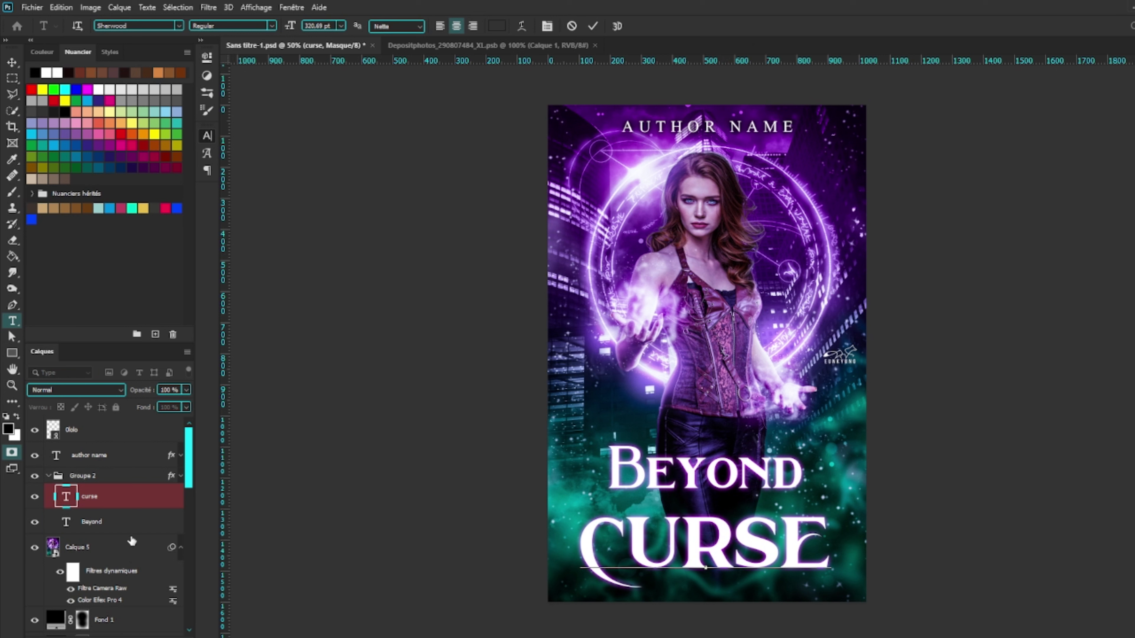
pyautogui.press('Down')
pyautogui.press('Down')
pyautogui.press('Down')
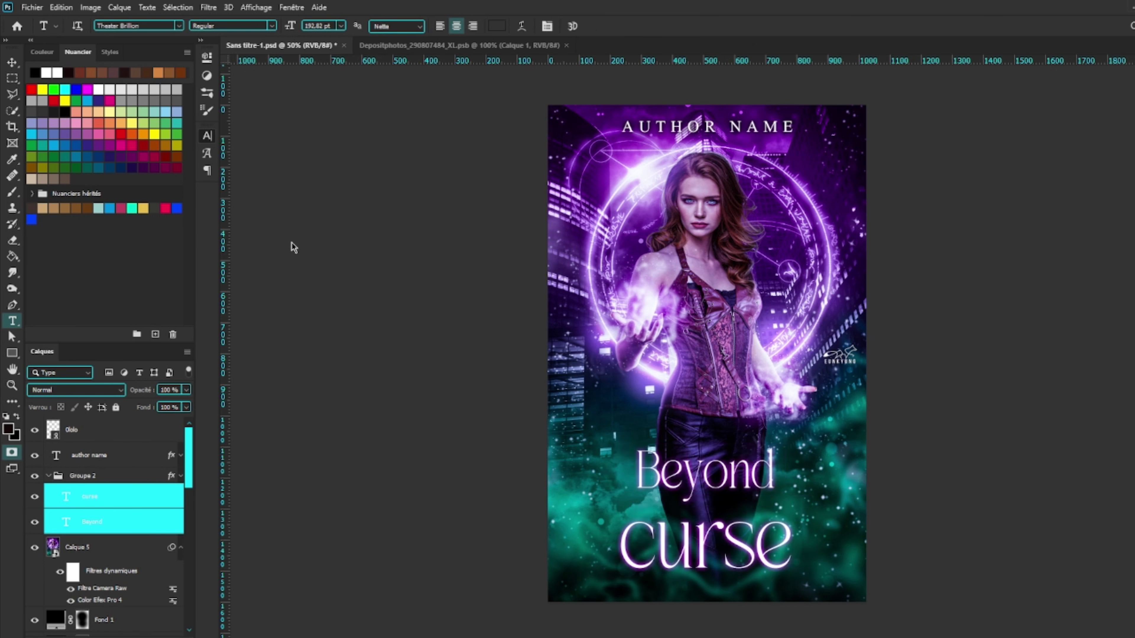
pyautogui.press('Up')
pyautogui.press('v')
# - Tighten the letter spacing of CURSE and enlarge its text size
pyautogui.doubleClick(648, 546)
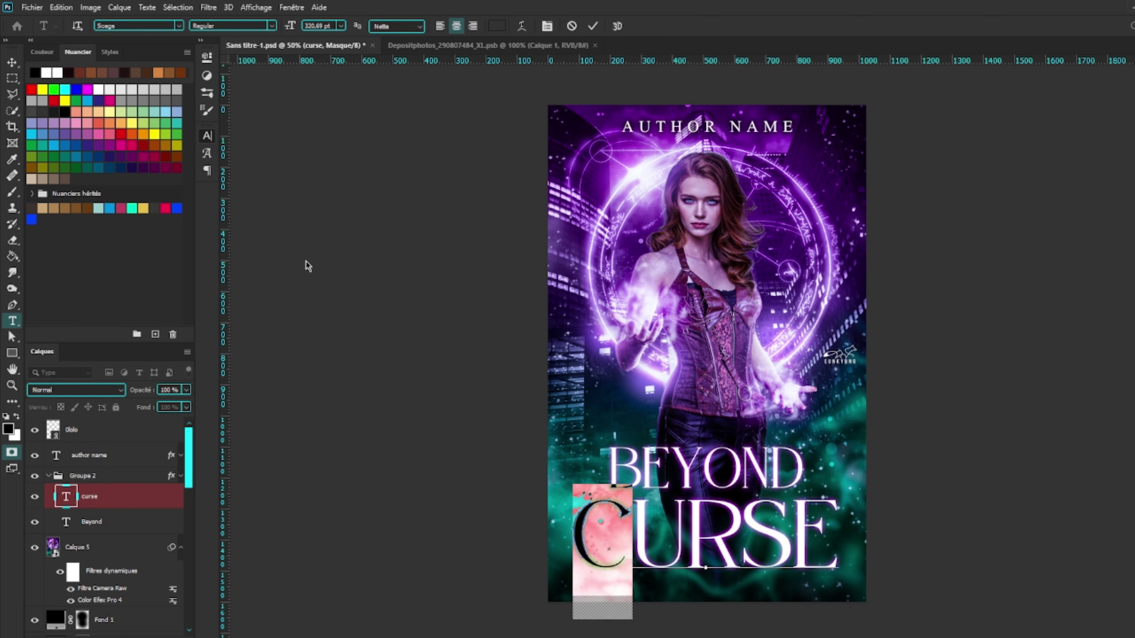
pyautogui.press('End')
pyautogui.hotkey('shift', 'Left')
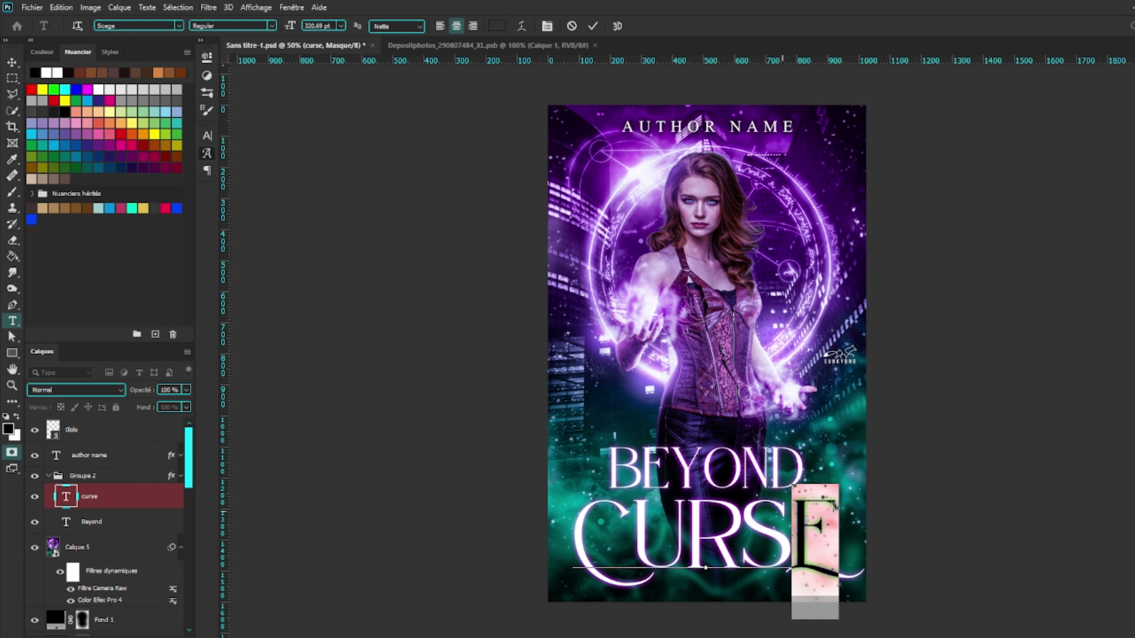
pyautogui.hotkey('alt', 'Left')
pyautogui.hotkey('alt', 'Left')
pyautogui.hotkey('ctrl', 'a')
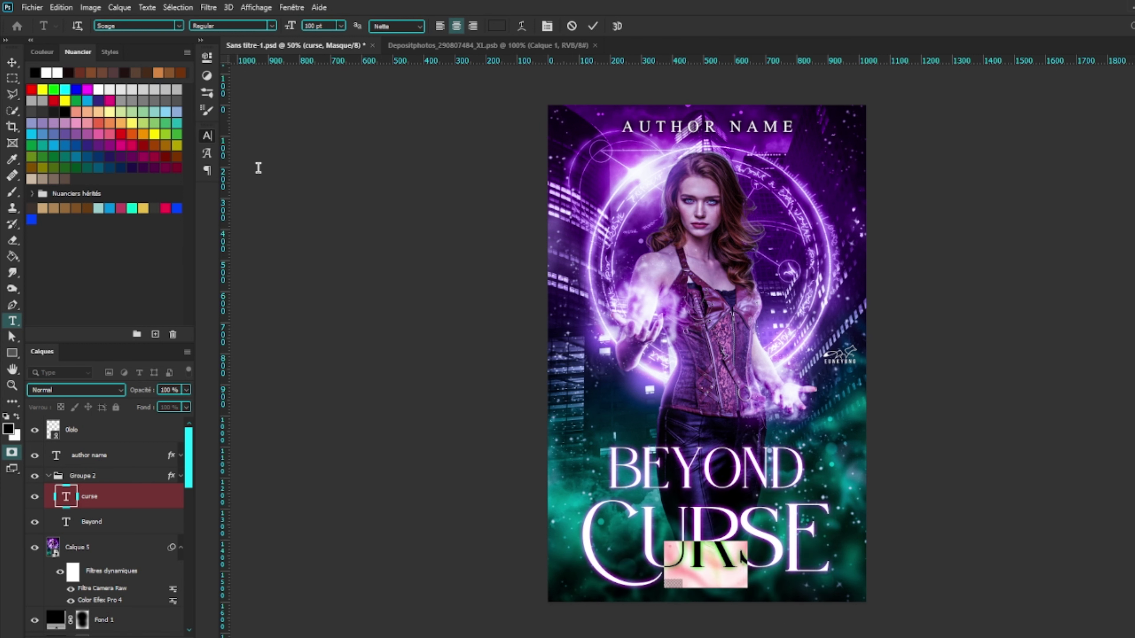
pyautogui.hotkey('ctrl', 'shift', '.')
pyautogui.press('Home')
pyautogui.hotkey('shift', 'Right')
pyautogui.press('End')
pyautogui.hotkey('shift', 'Left')
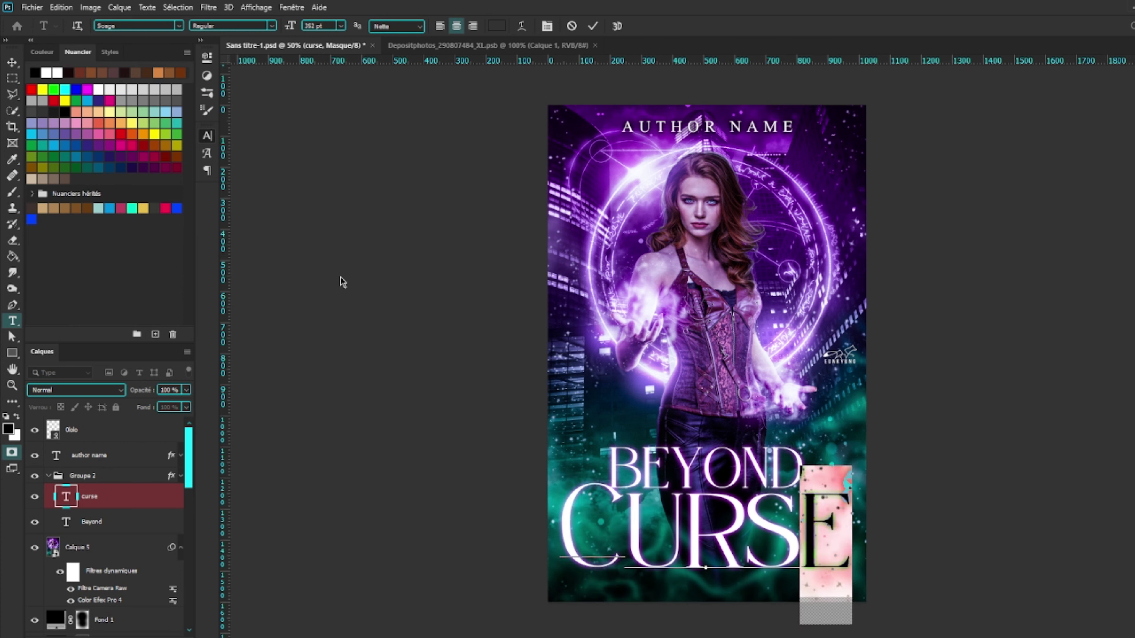
pyautogui.hotkey('ctrl', 'a')
# - Try Kafina and other fonts with swash letters, then revert to the thin Theater Brillion serif
pyautogui.hotkey('ctrl', 'Return')
pyautogui.write('Kafina')
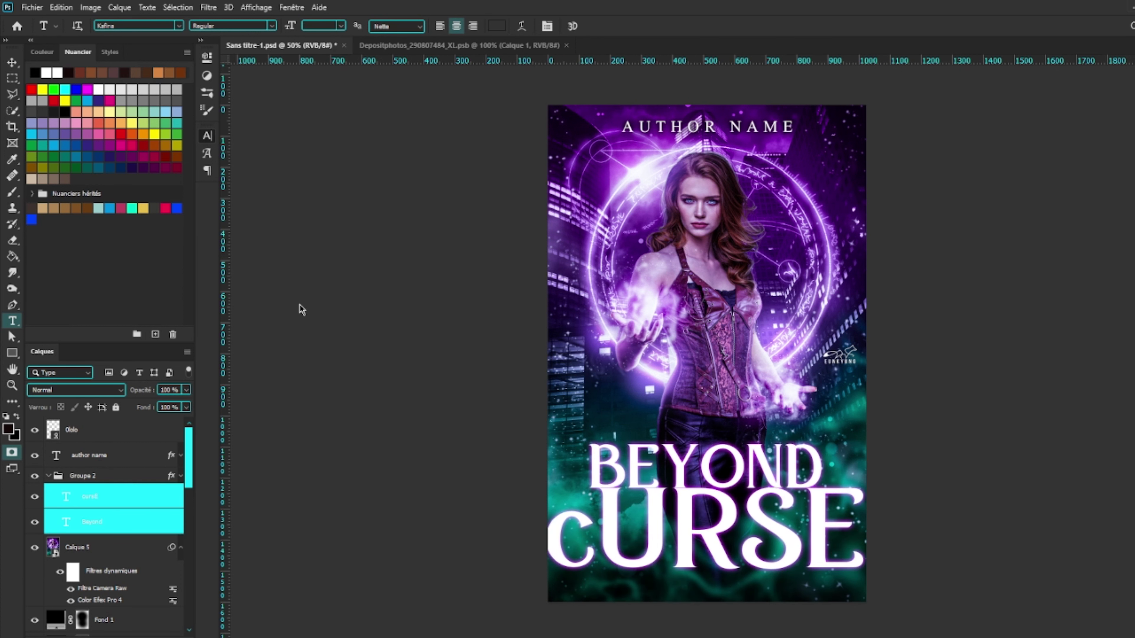
pyautogui.press('Down')
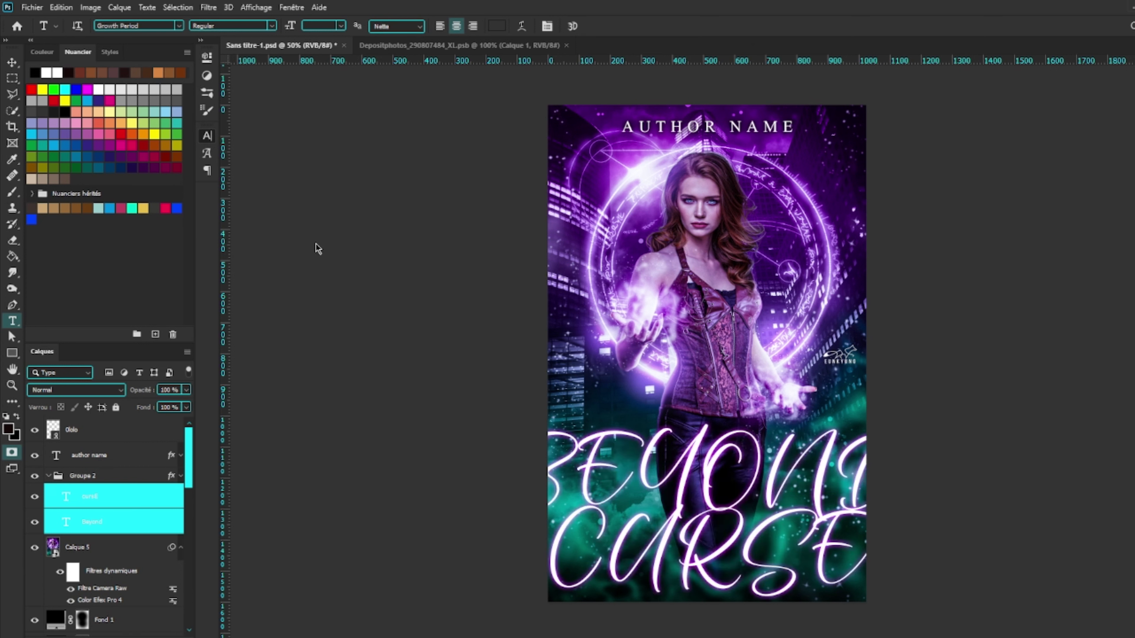
pyautogui.press('Down')
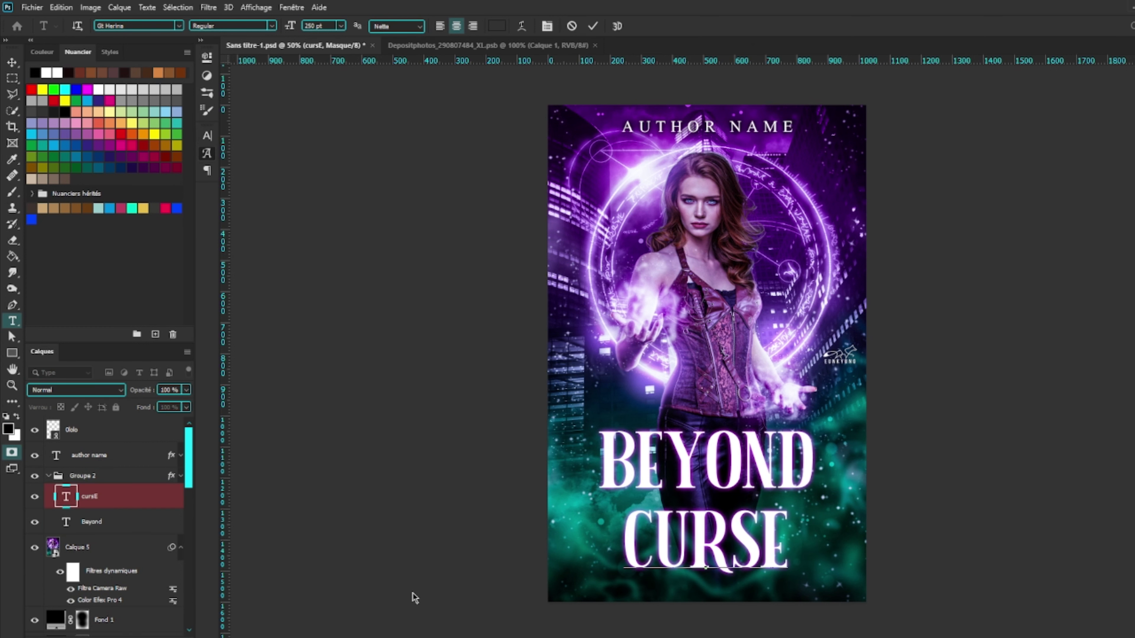
pyautogui.hotkey('shift', 'Right')
pyautogui.hotkey('shift', 'Right')
pyautogui.hotkey('shift', 'Right')
pyautogui.hotkey('ctrl', 'Return')
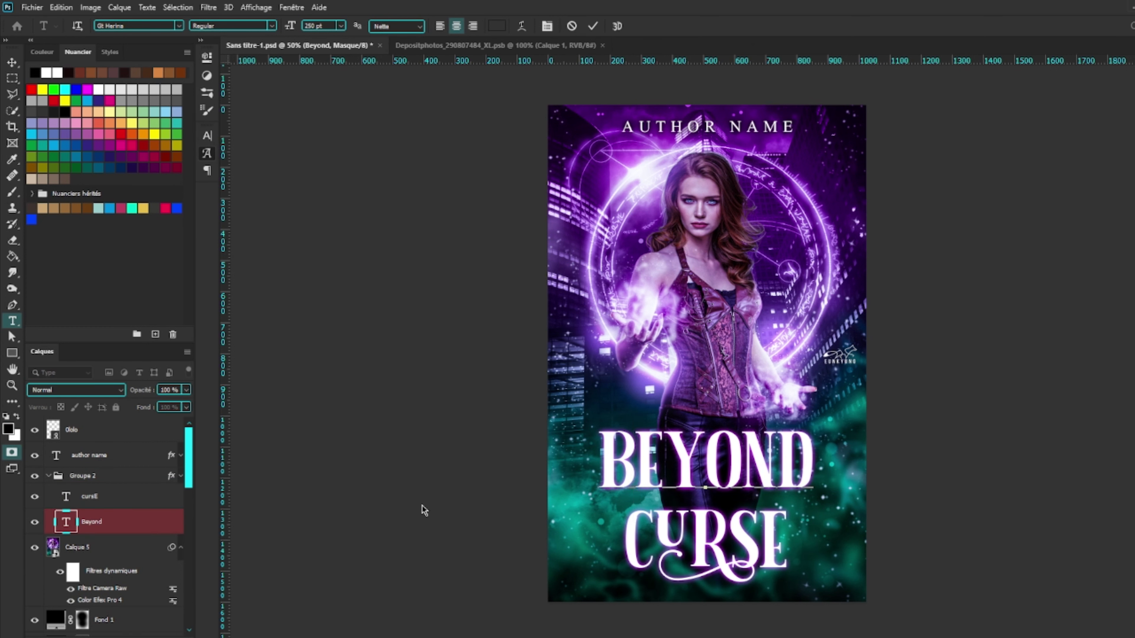
pyautogui.hotkey('ctrl', 'z')
pyautogui.hotkey('ctrl', 'z')
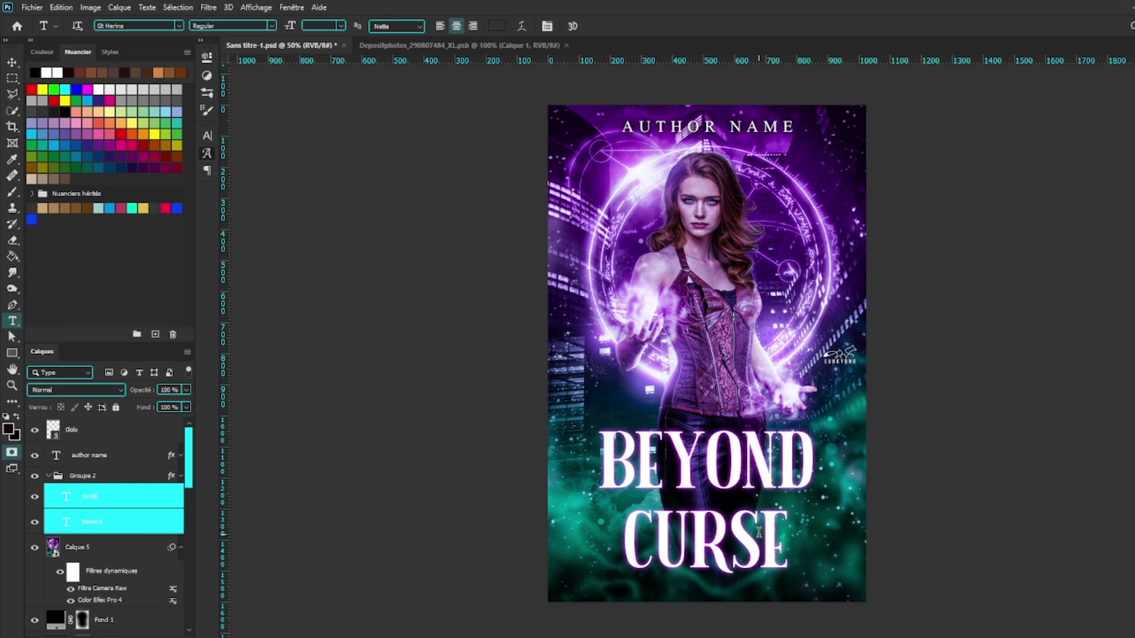
pyautogui.hotkey('ctrl', 'z')
pyautogui.hotkey('ctrl', 'z')
pyautogui.hotkey('ctrl', 'z')
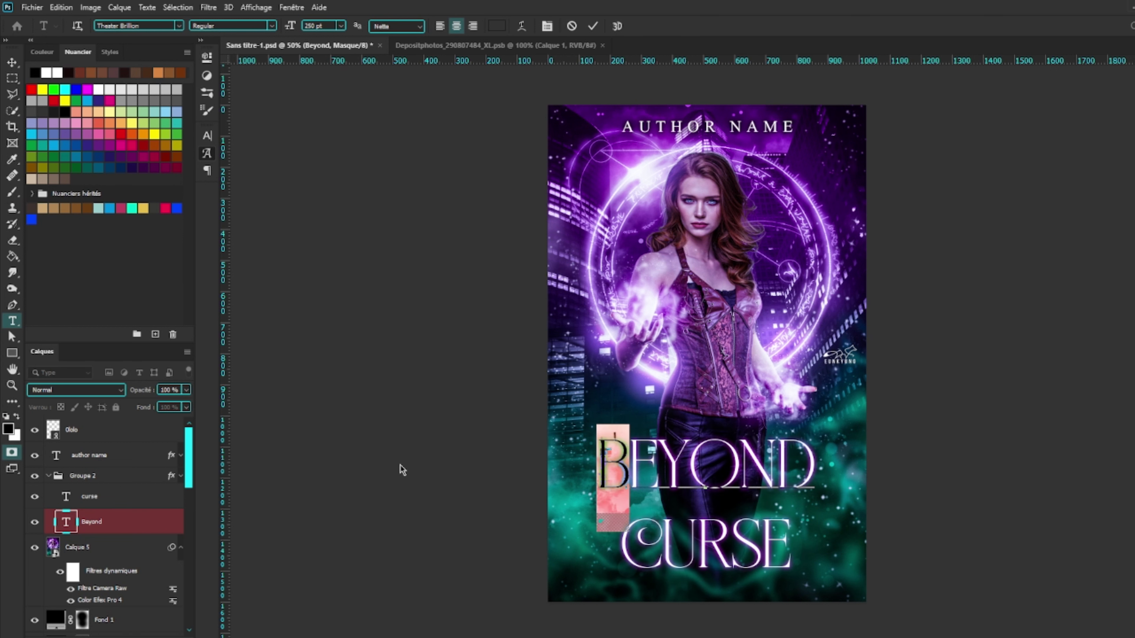
pyautogui.hotkey('ctrl', 'z')
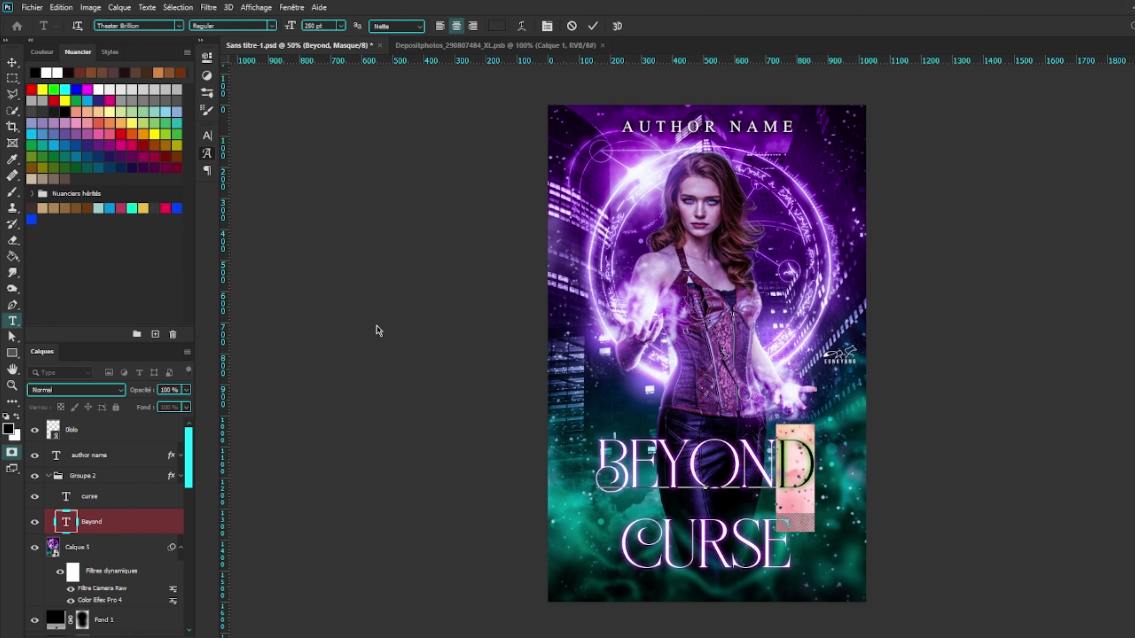
# - Give BEYOND a swash D and enlarge it with Free Transform, then give CURSE a swash R
pyautogui.hotkey('ctrl', 'Return')
pyautogui.press('v')
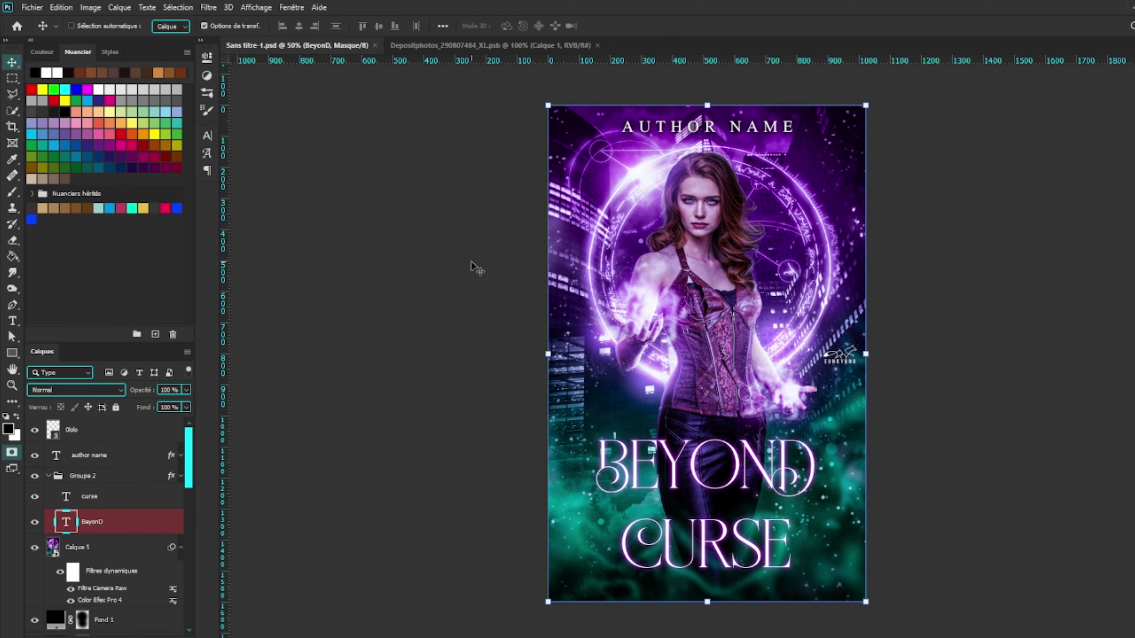
pyautogui.click(170, 516)
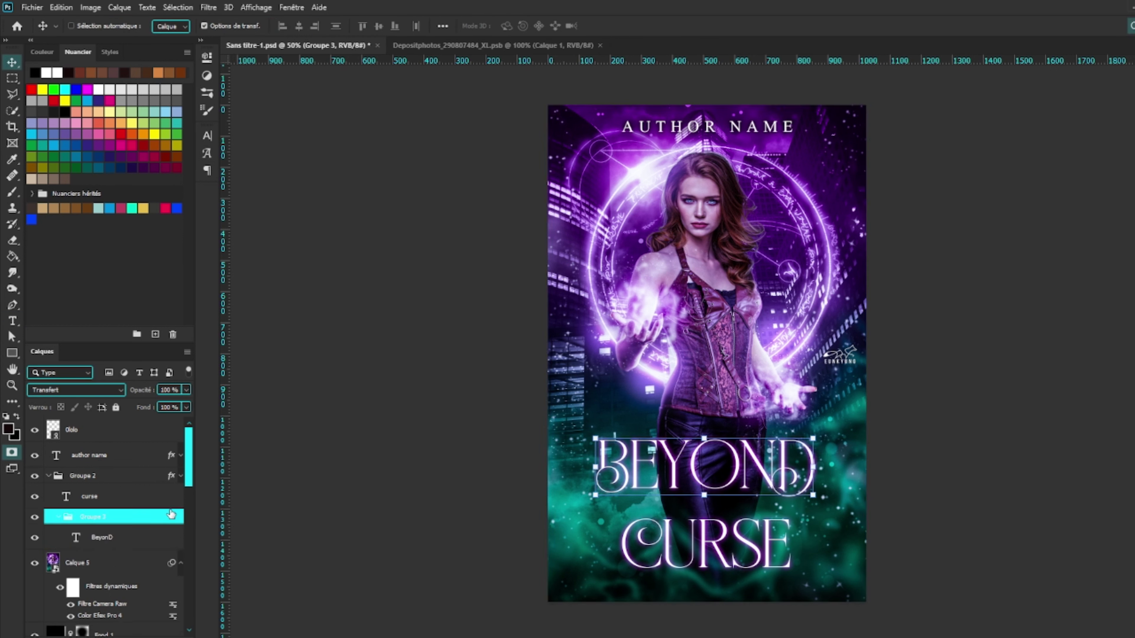
pyautogui.hotkey('ctrl', 't')
pyautogui.doubleClick(664, 540)
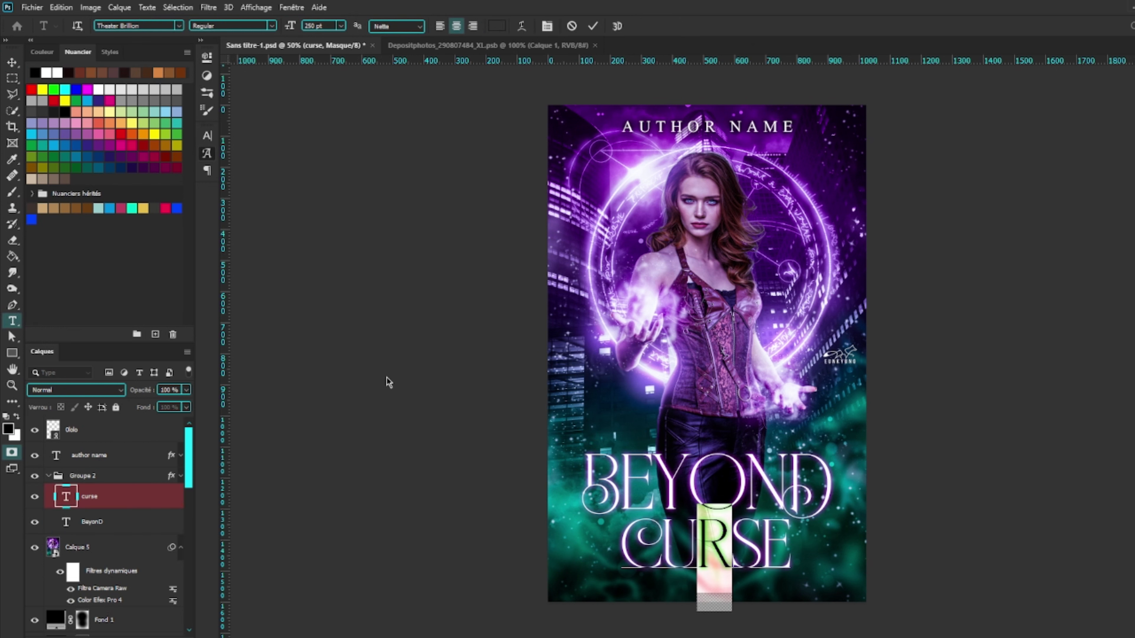
pyautogui.hotkey('ctrl', 'z')
pyautogui.hotkey('ctrl', 'z')
pyautogui.hotkey('ctrl', 'z')
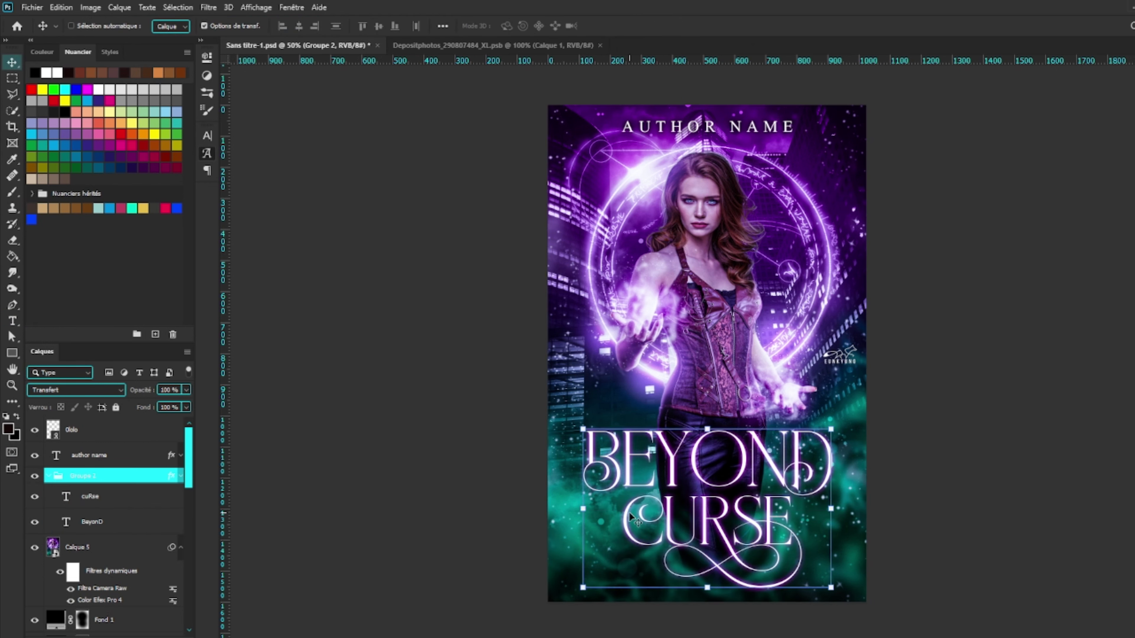
pyautogui.hotkey('ctrl', 'z')
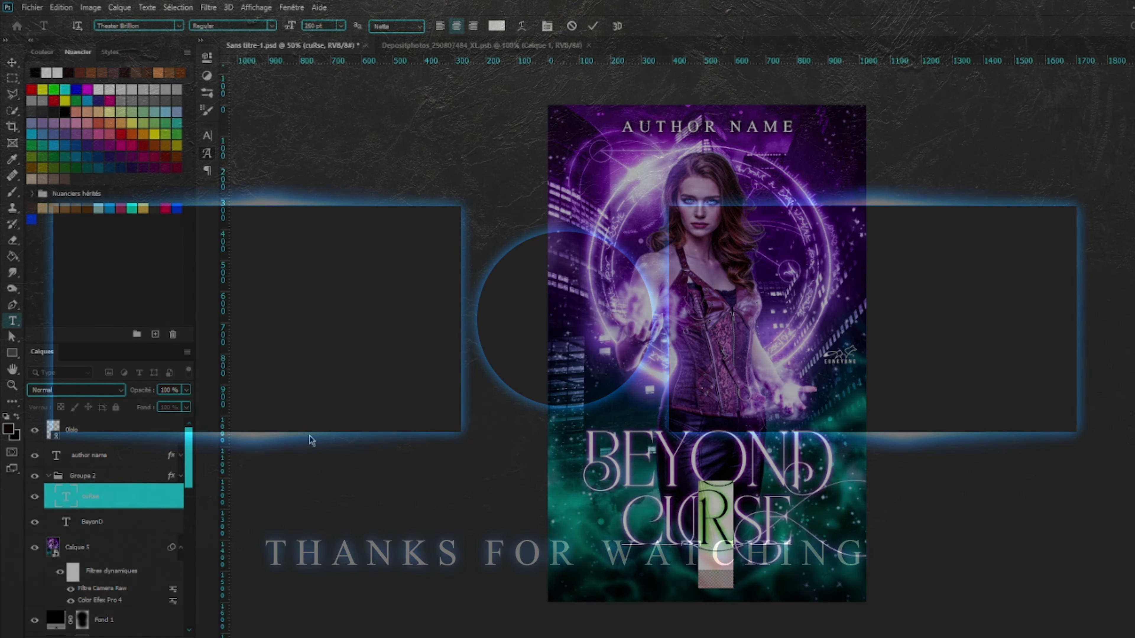